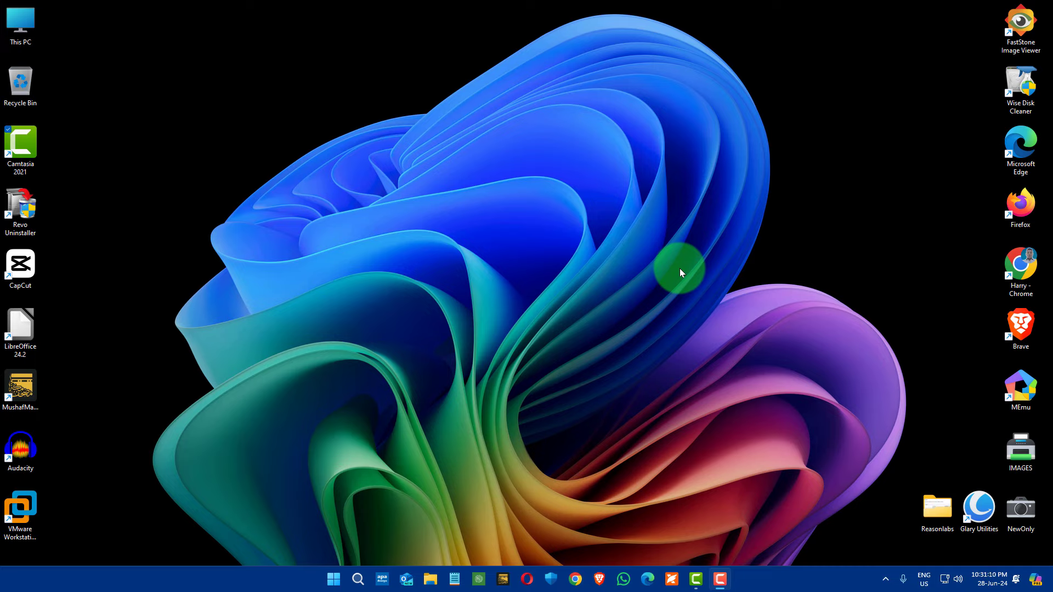
- Open the taskbar settings and preview the search panel that the taskbar's search item opens
right_click(793, 576)
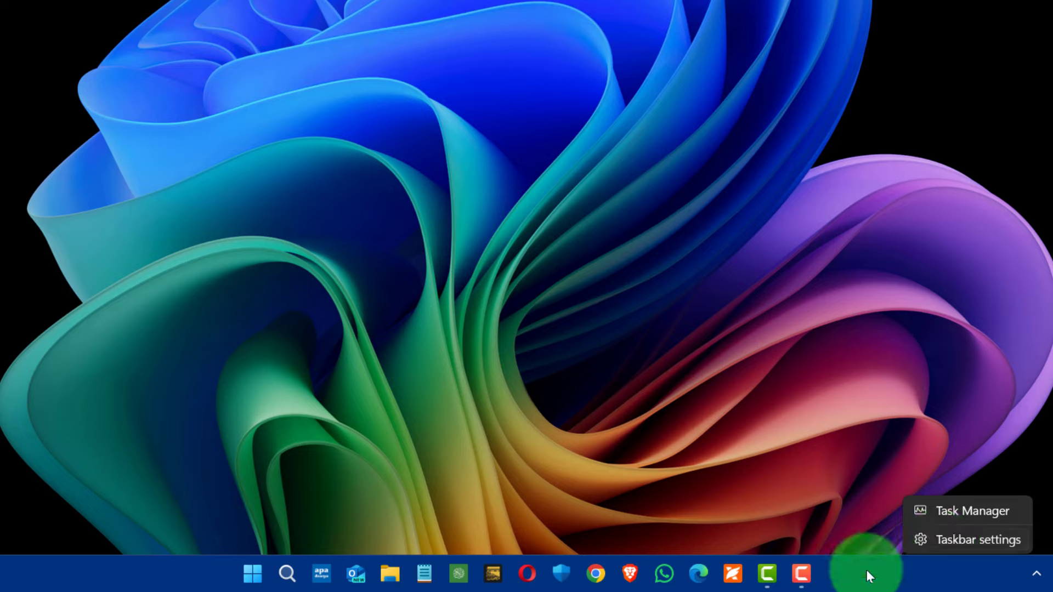
right_click(829, 571)
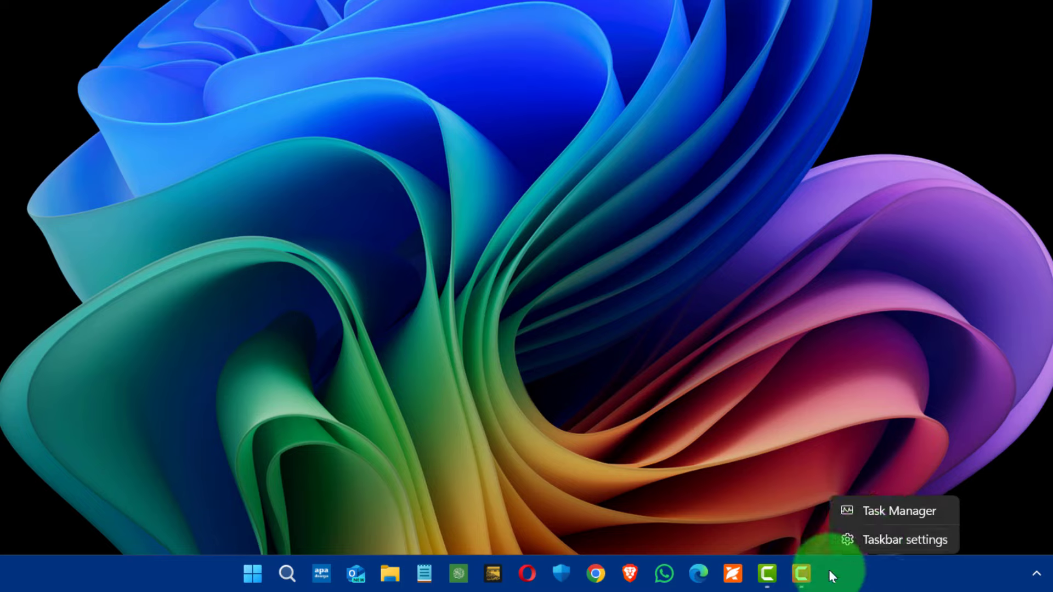
click(895, 543)
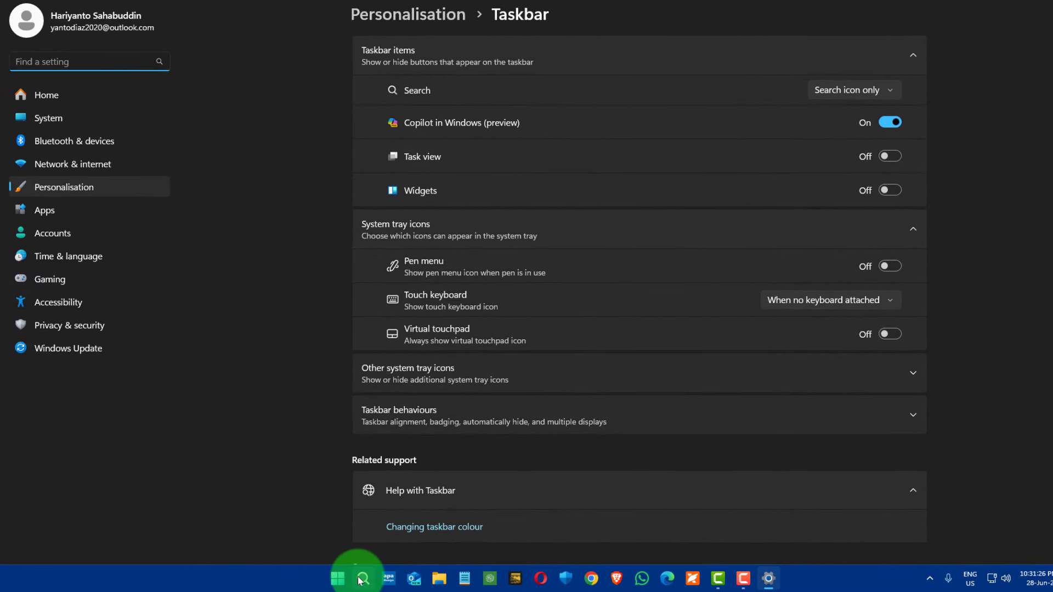
click(360, 579)
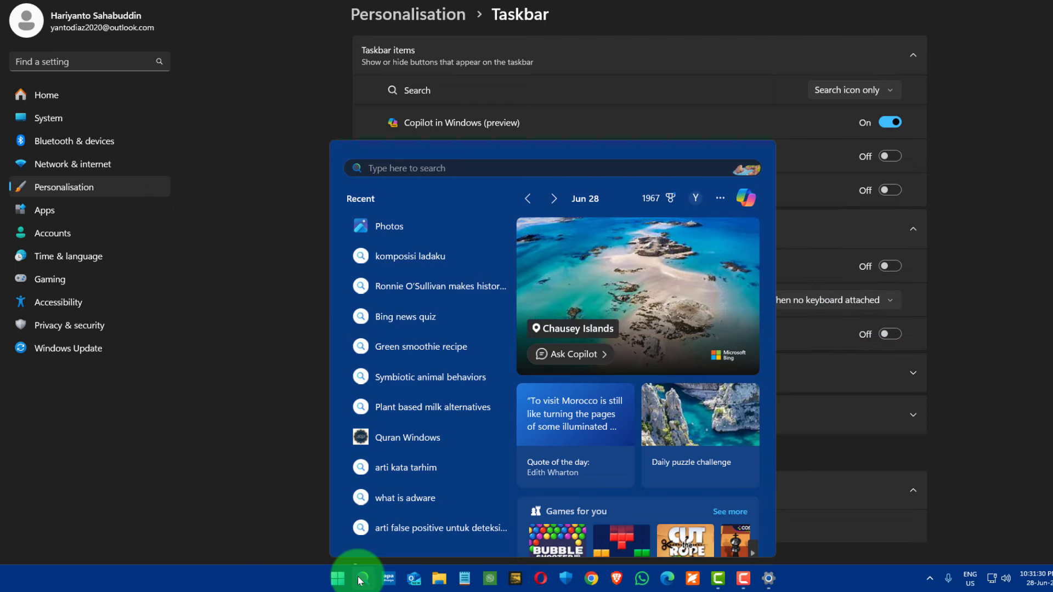
click(900, 108)
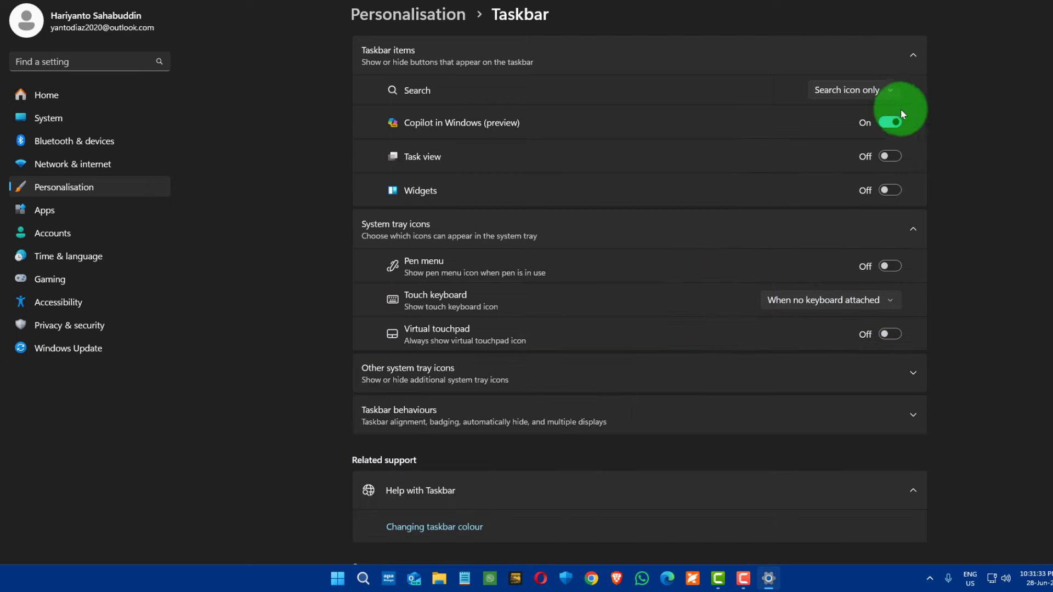
- Set the taskbar's Search item to Hide and return it to Search icon only
click(880, 90)
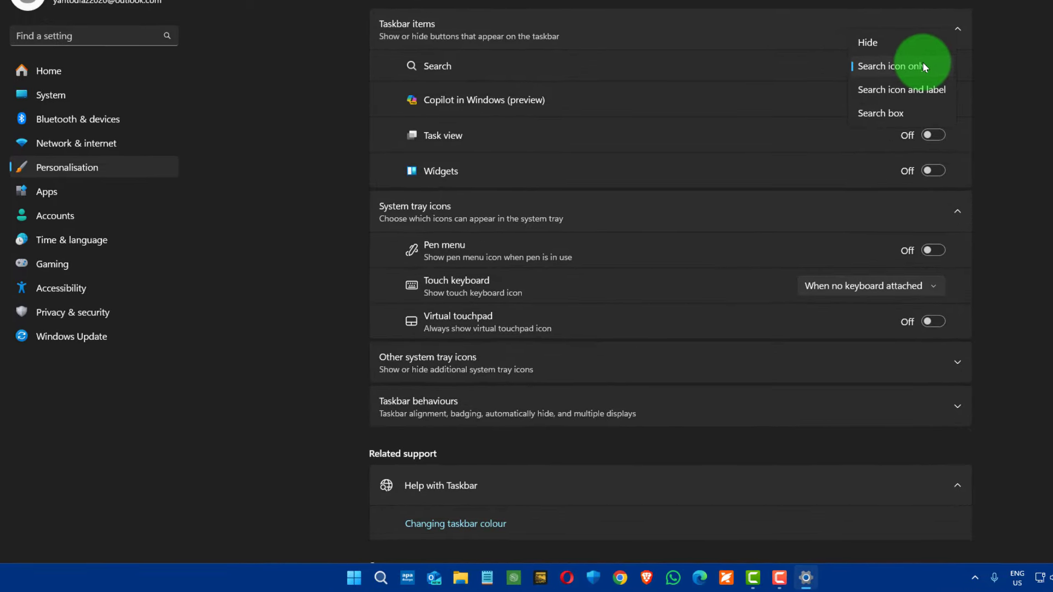
click(916, 40)
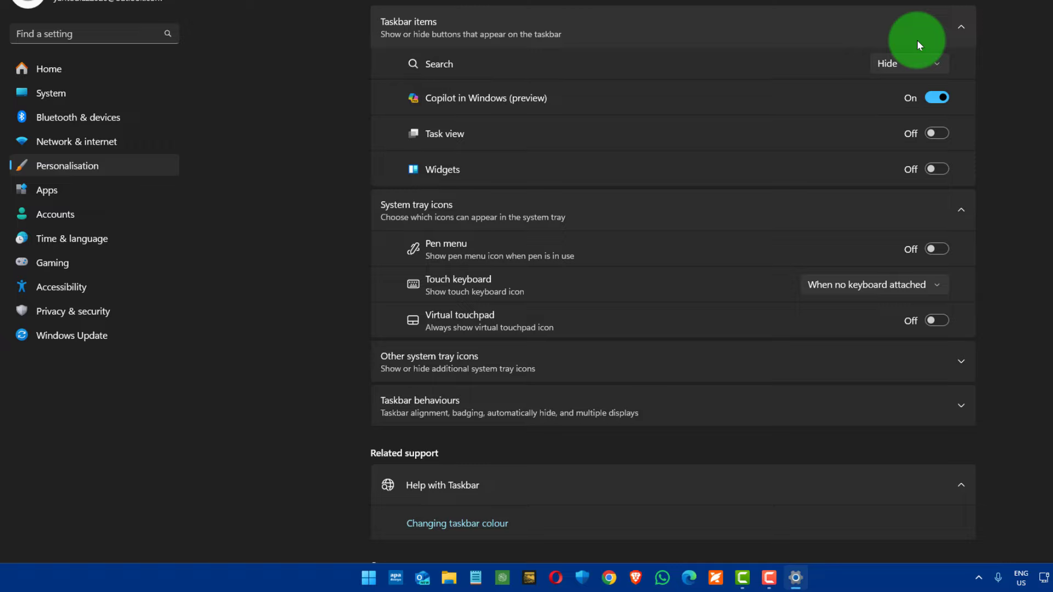
click(916, 61)
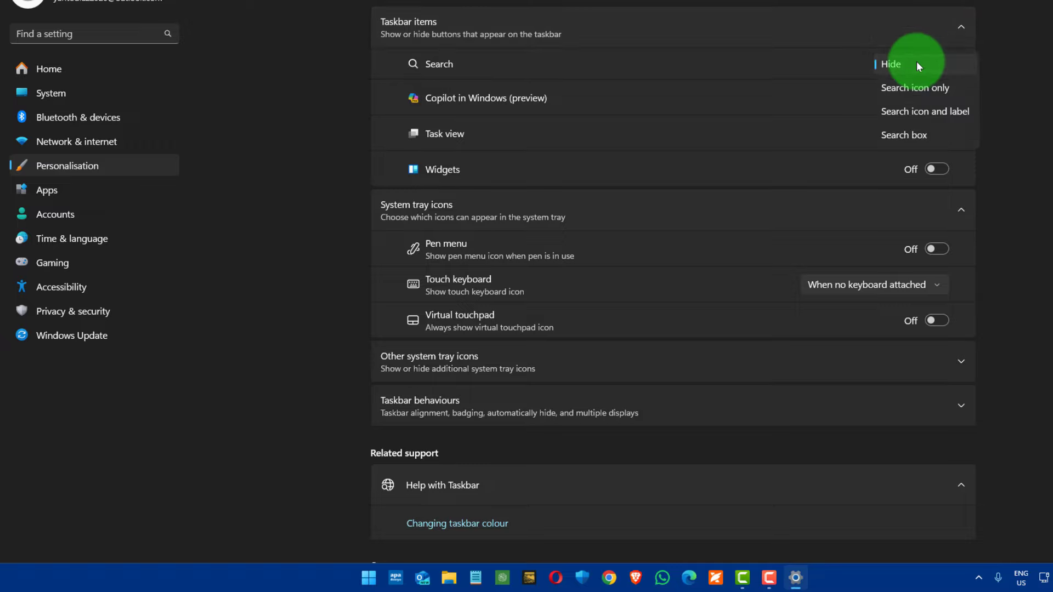
click(923, 87)
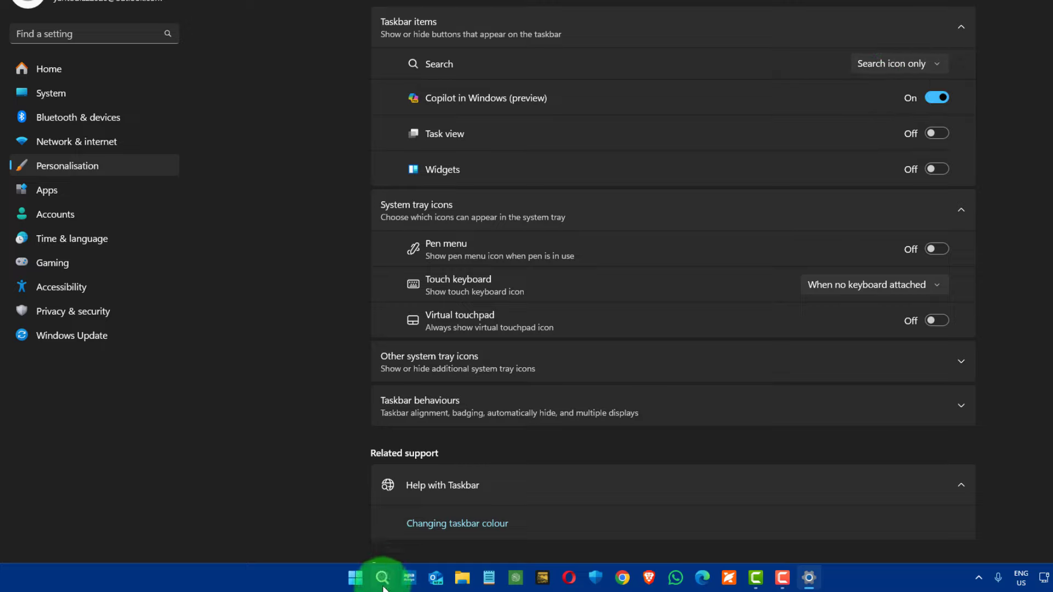
- Try the Search icon and label and Search box styles for the taskbar's Search item, and restore Search icon only
click(933, 67)
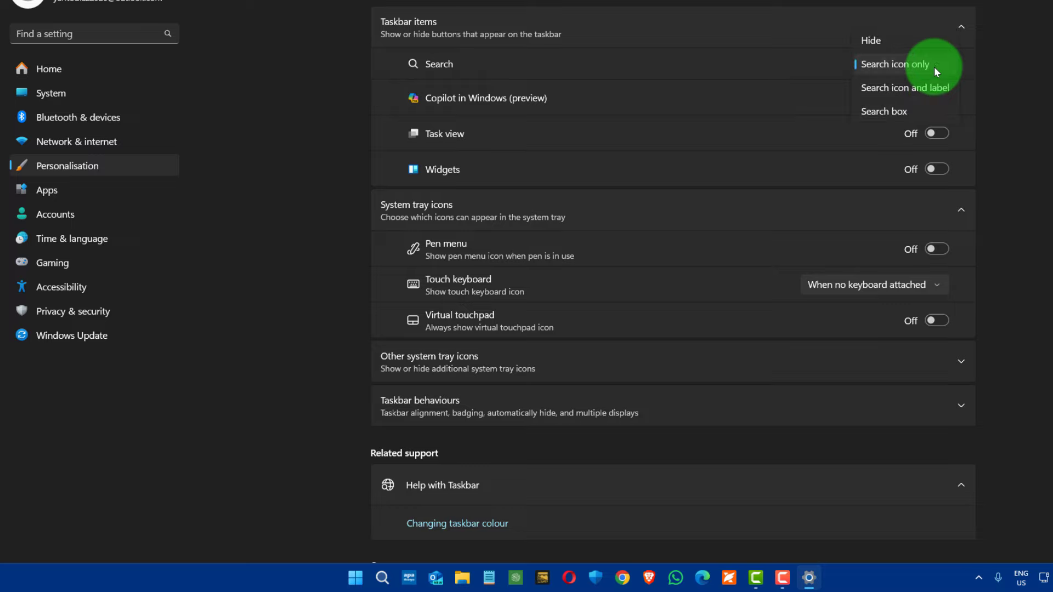
click(921, 89)
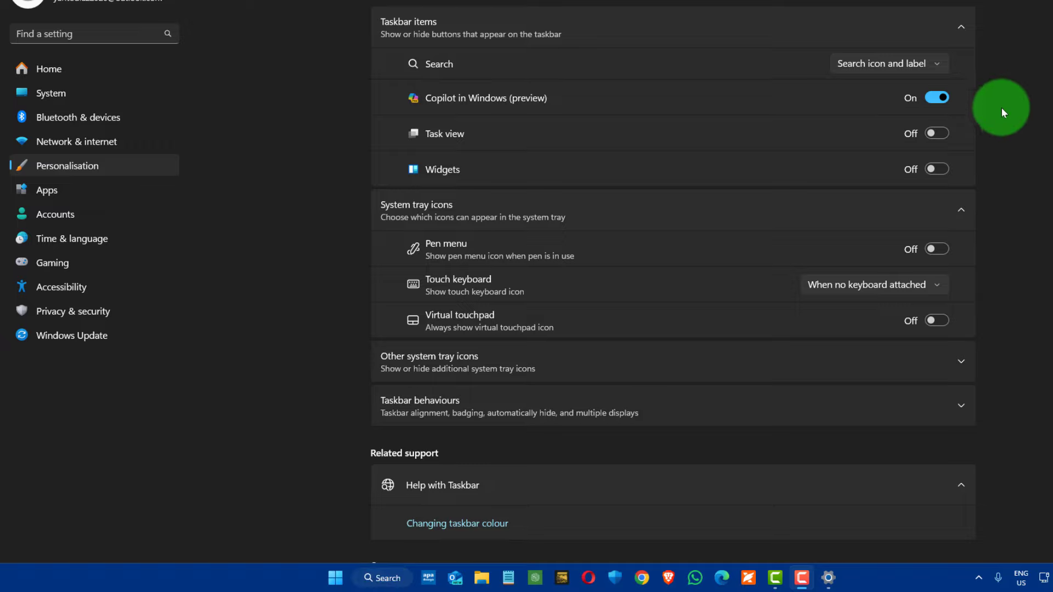
click(942, 62)
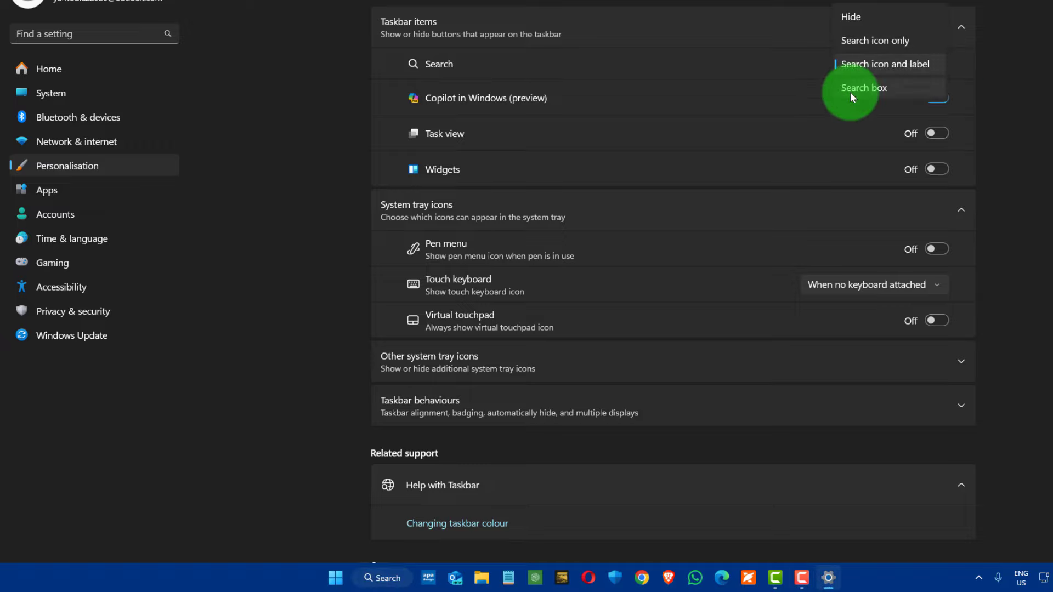
click(857, 84)
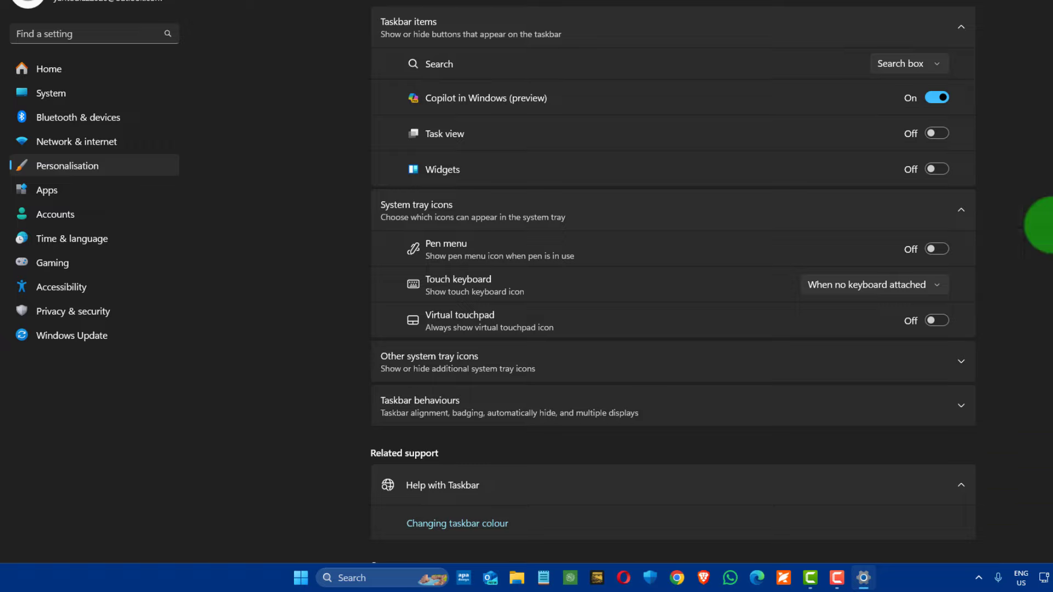
click(907, 67)
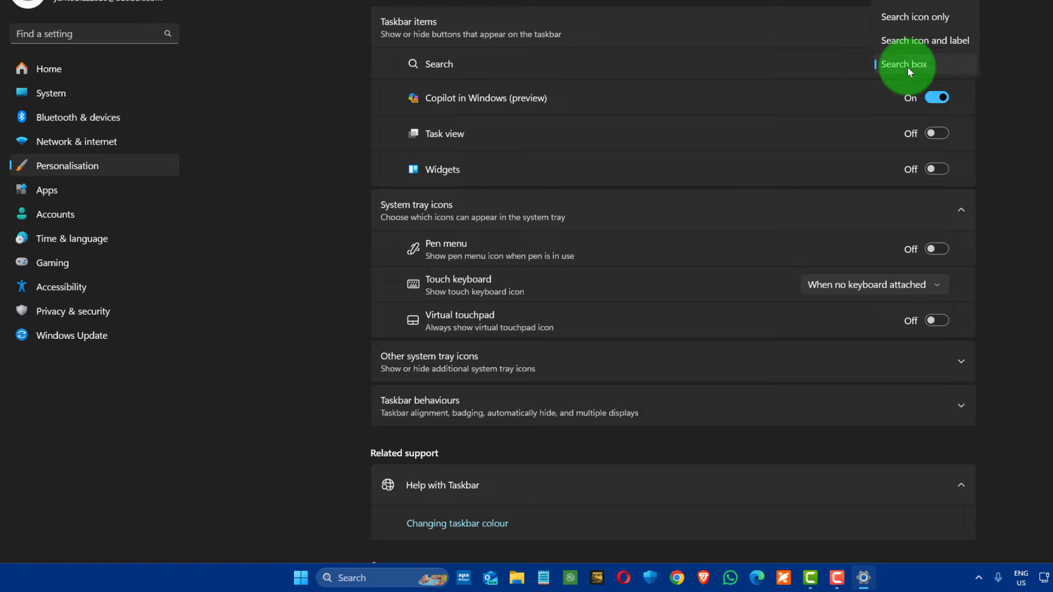
click(913, 19)
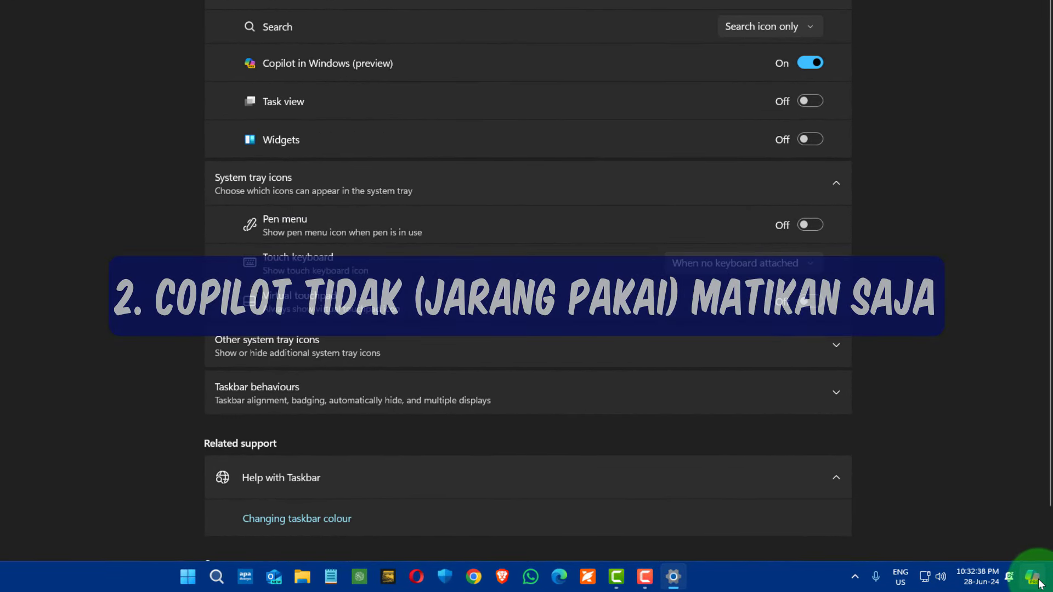
- Turn Copilot in Windows off and back on, and preview the Copilot pane from the taskbar
click(803, 72)
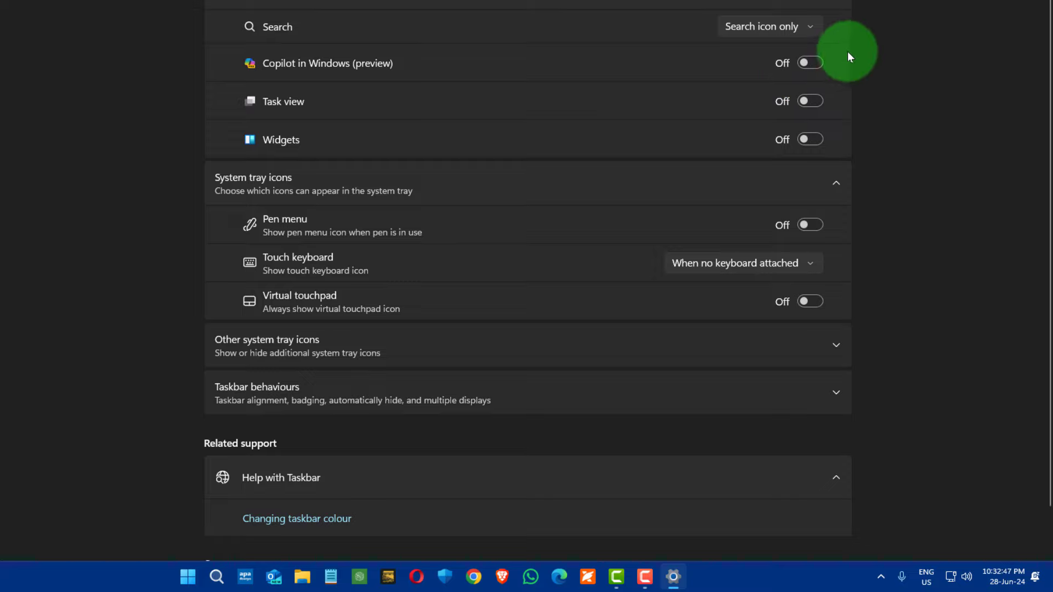
click(816, 63)
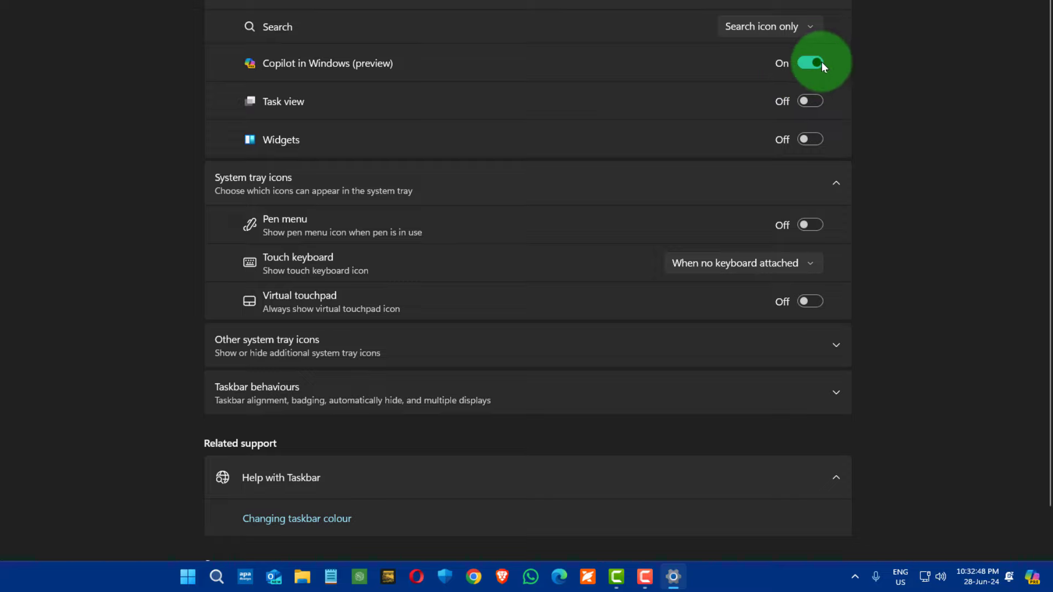
click(1033, 580)
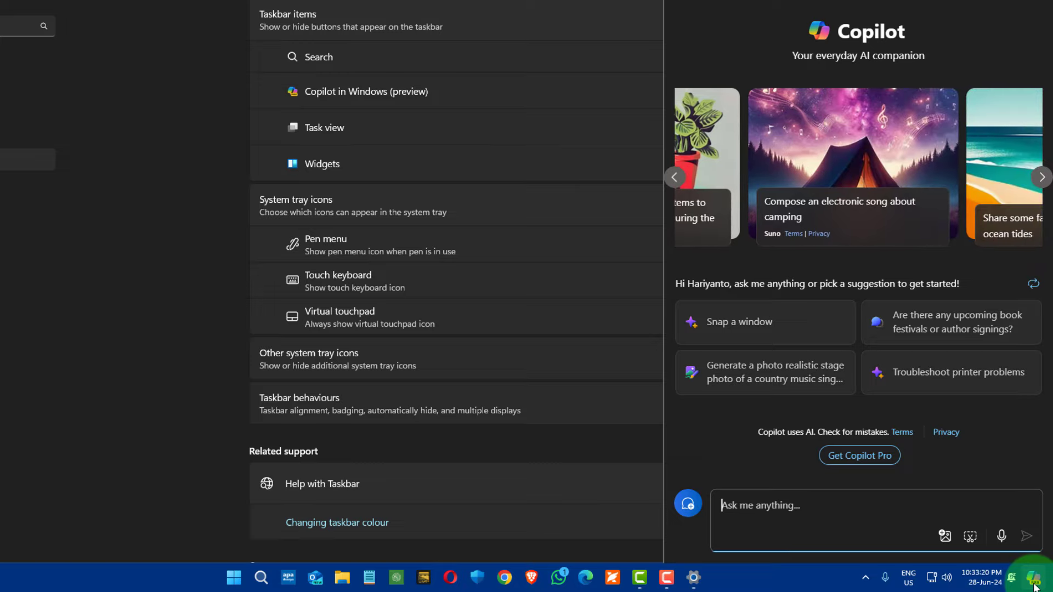
click(1033, 585)
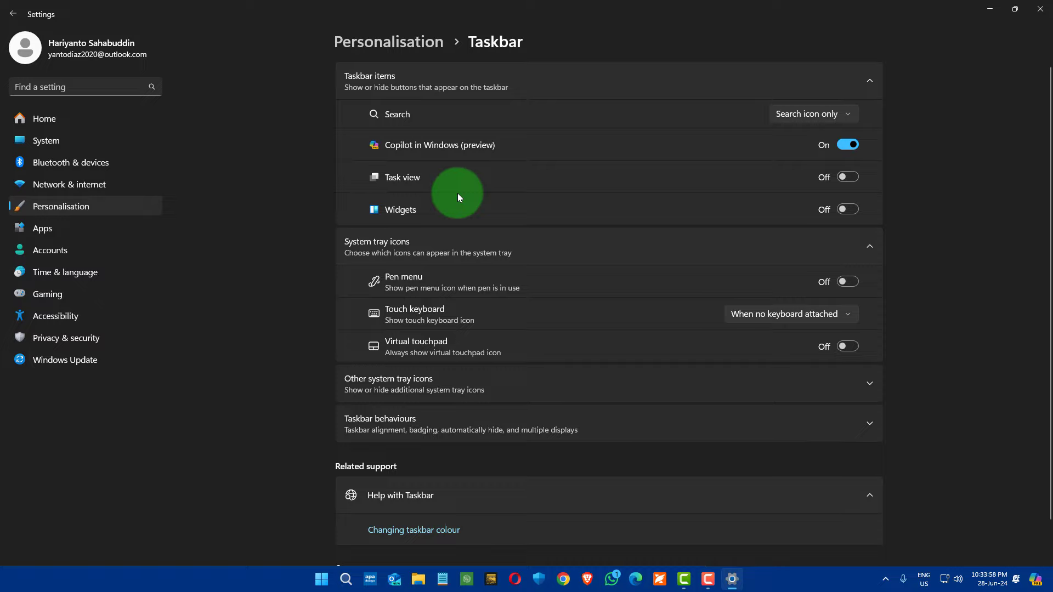
- Enable Task view on the taskbar and view its overview of the open windows
click(849, 177)
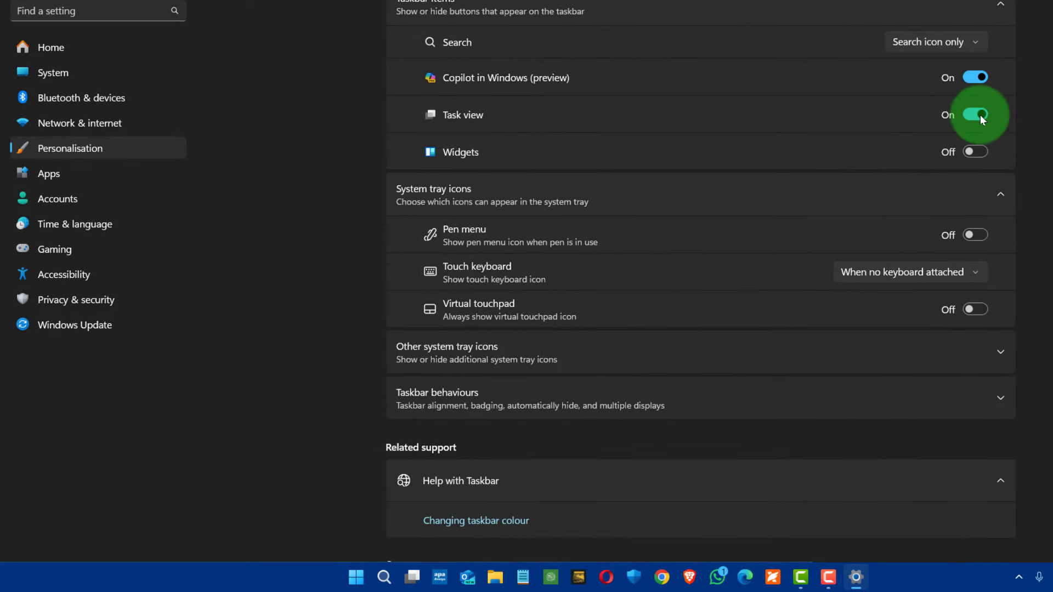
click(411, 576)
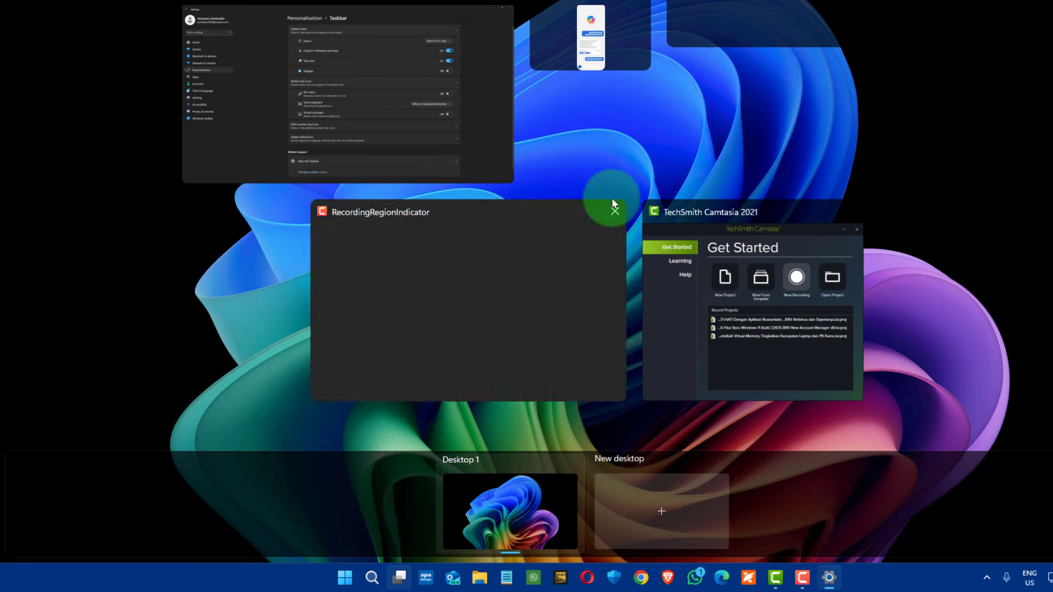
click(406, 341)
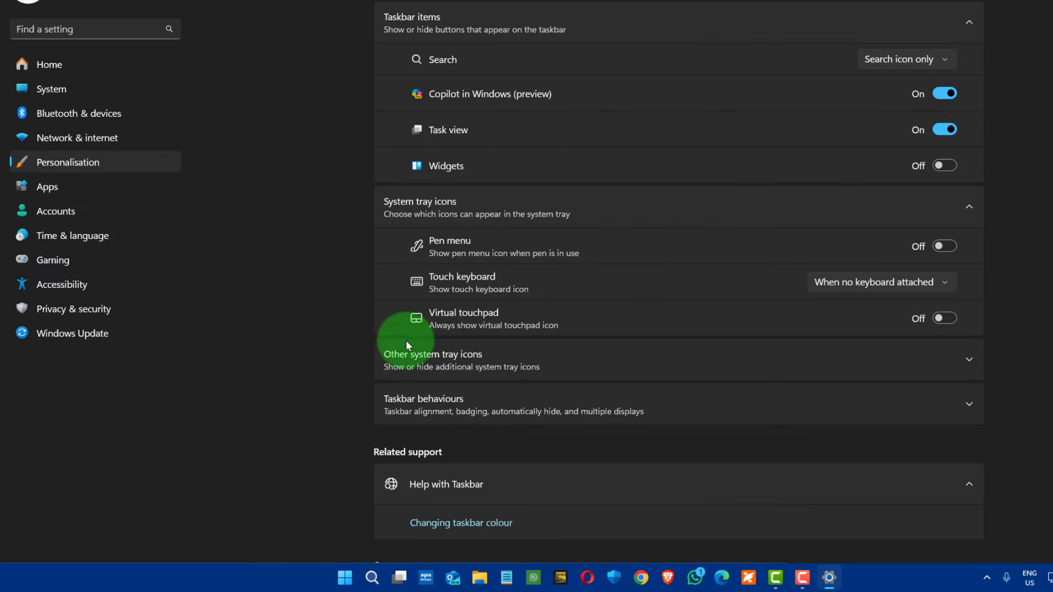
- Add a second virtual desktop through Task view and switch to it
click(399, 575)
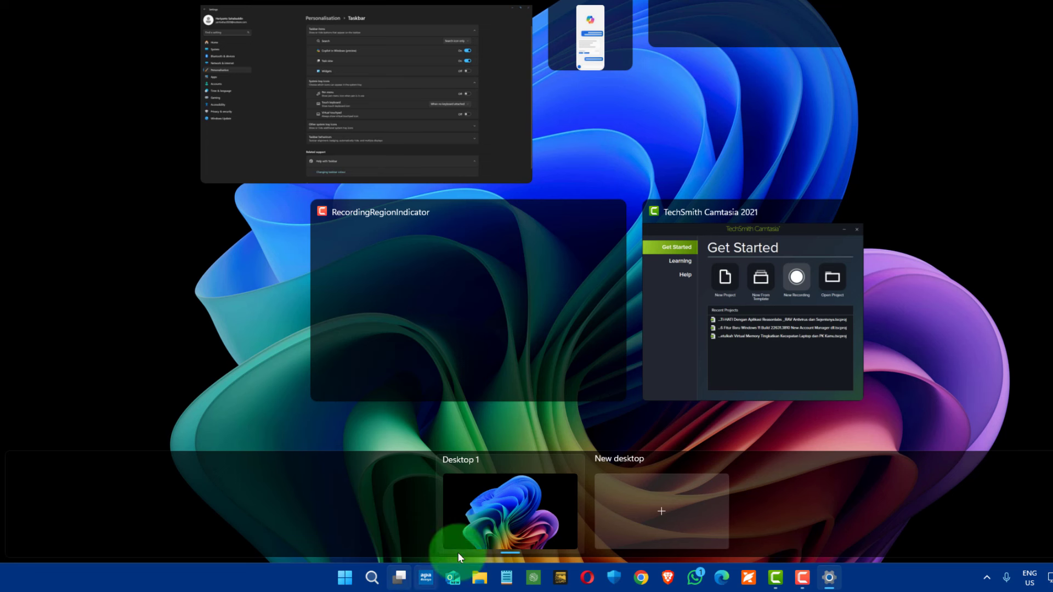
click(640, 507)
click(962, 183)
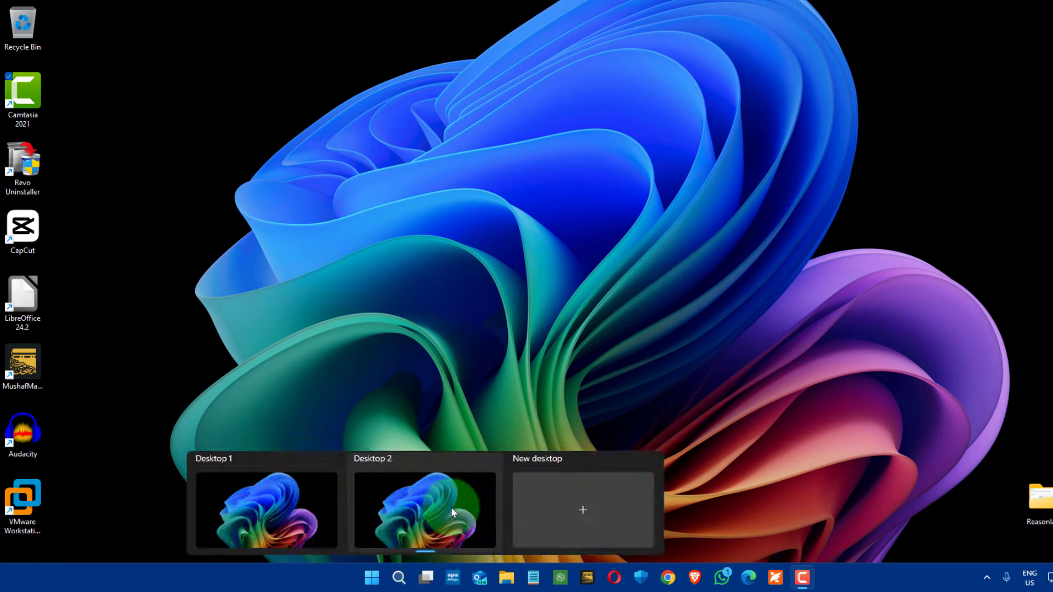
click(528, 176)
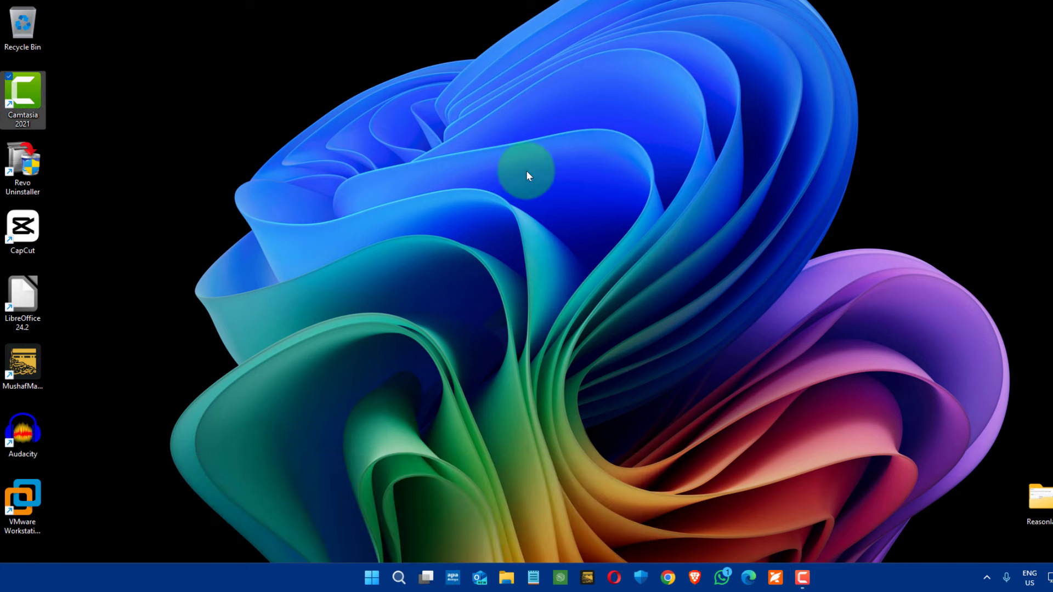
- Return to Desktop 1 and turn Task view off in the taskbar items
mouse_move(428, 577)
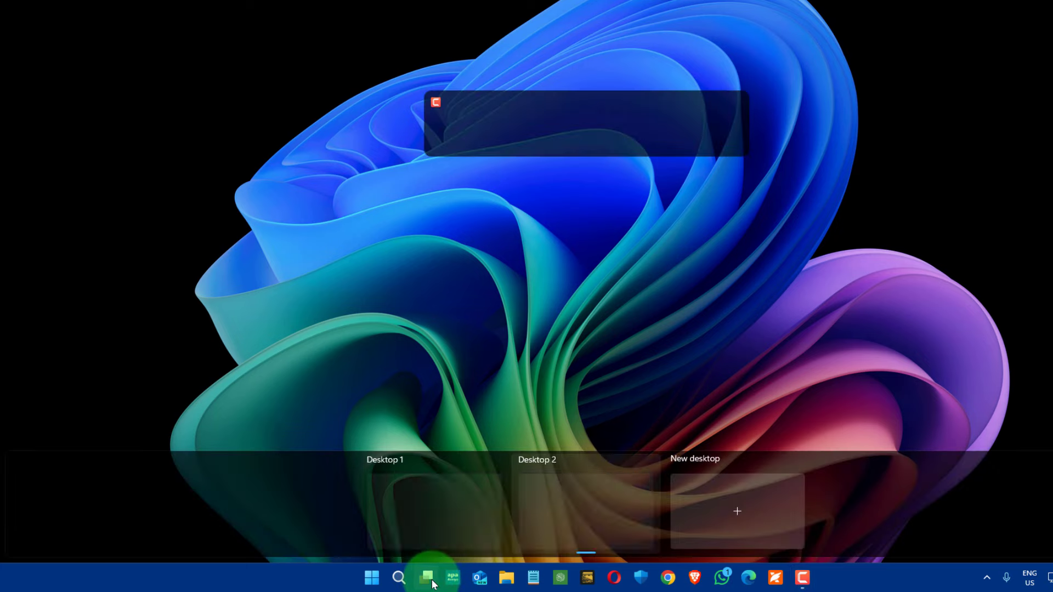
click(449, 534)
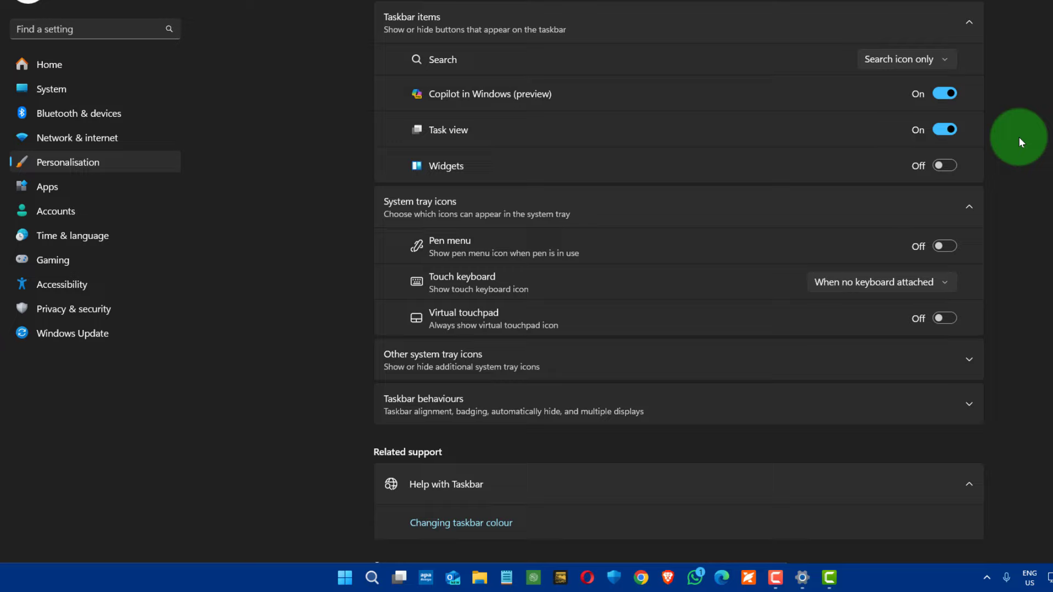
click(943, 130)
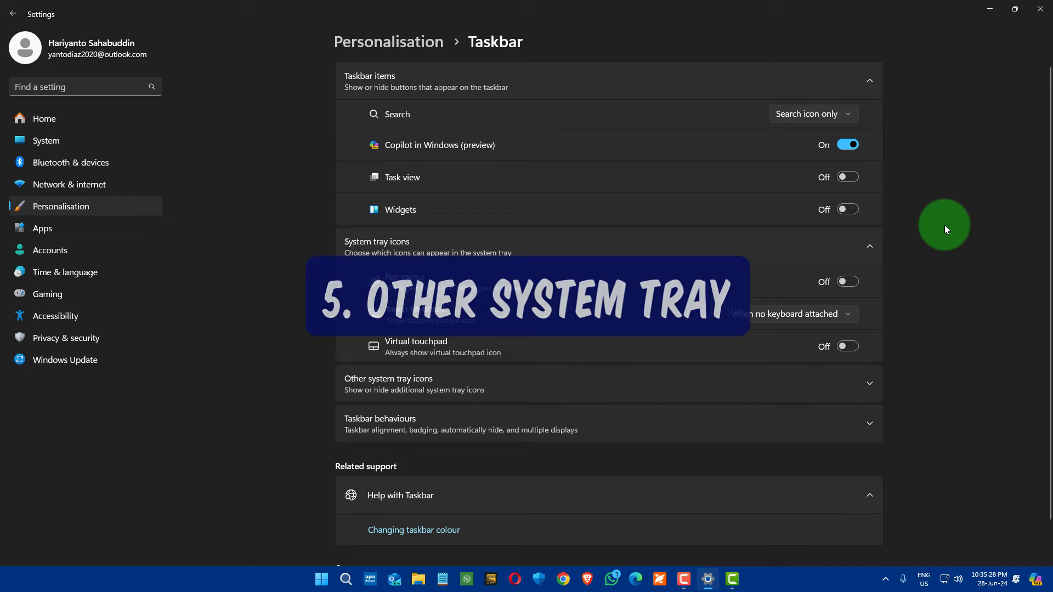
- Expand Other system tray icons and review its list of apps alongside the icons in the hidden icon menu
scroll(944, 229, down, 2)
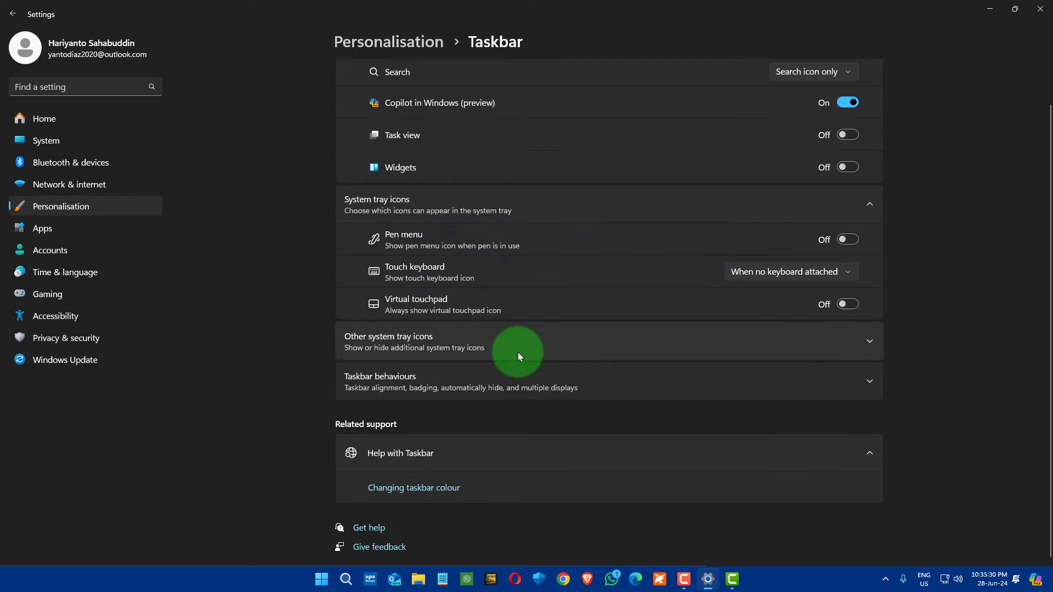
click(870, 342)
scroll(952, 278, down, 4)
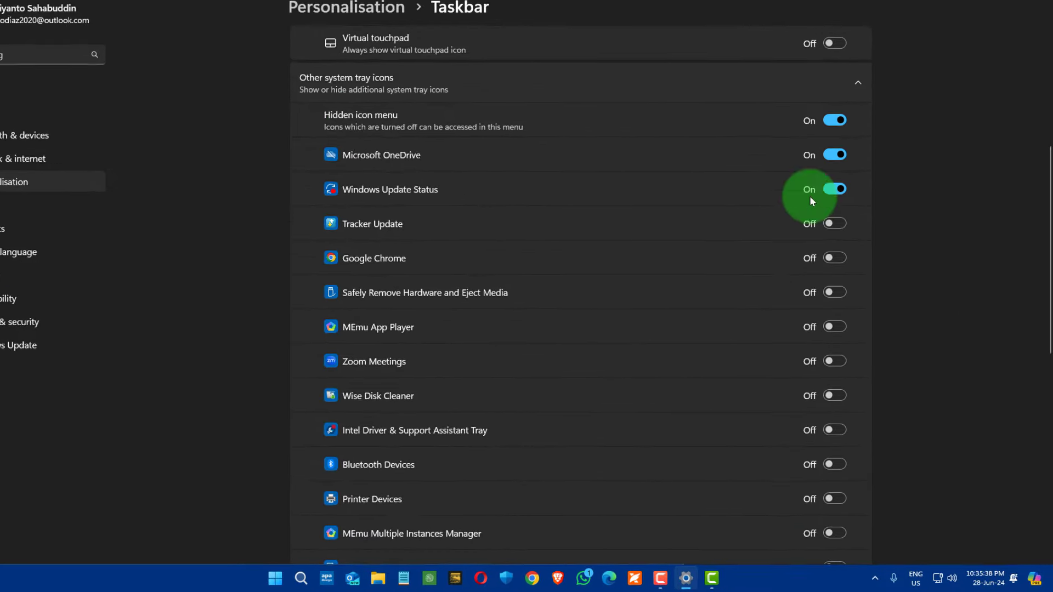
click(885, 579)
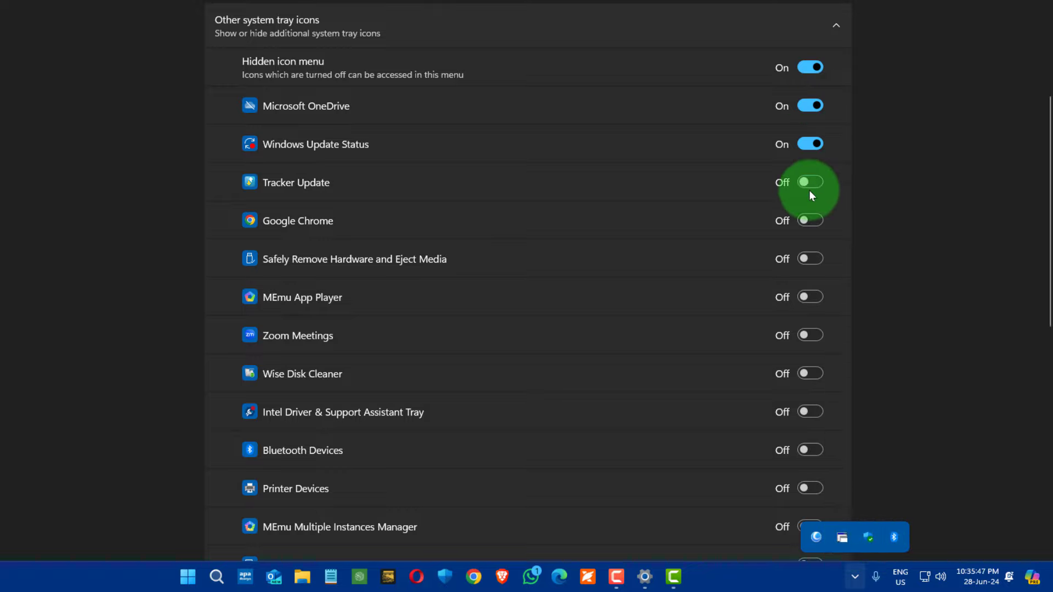
scroll(808, 189, down, 8)
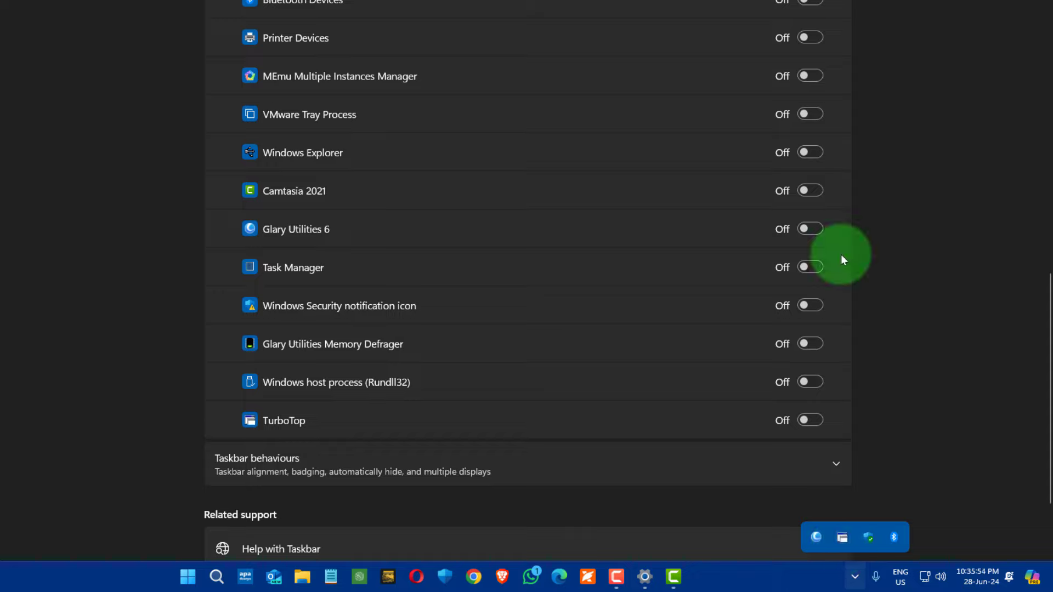
scroll(807, 202, up, 10)
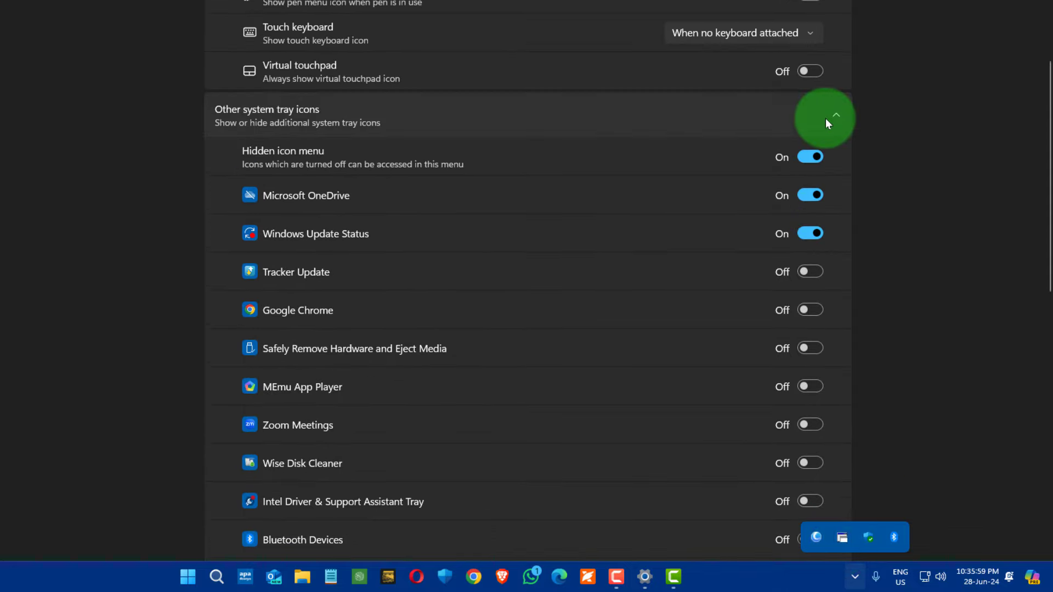
- Open Task Manager from the taskbar
right_click(758, 584)
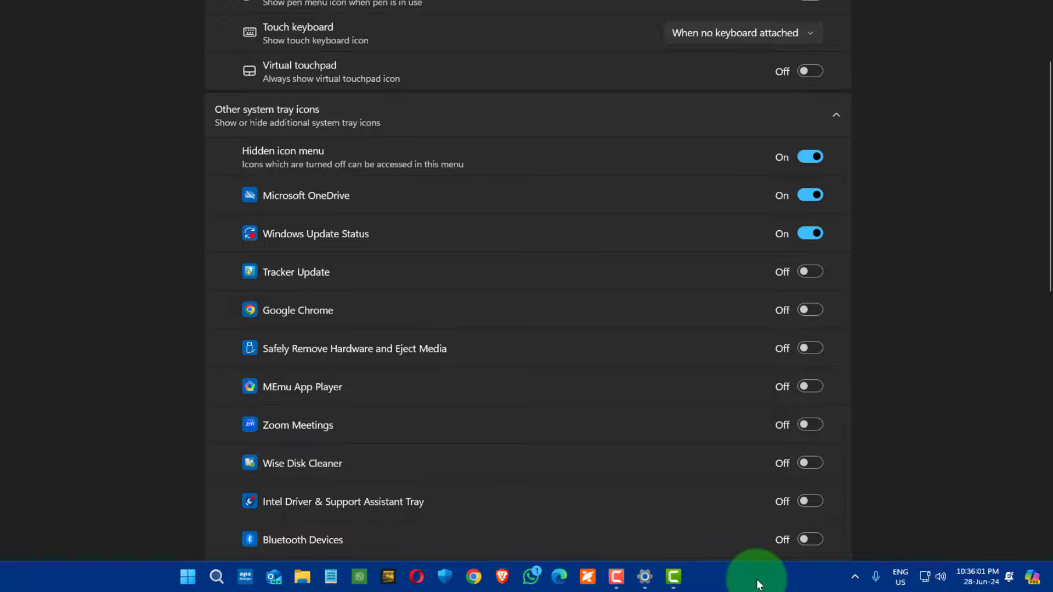
click(833, 522)
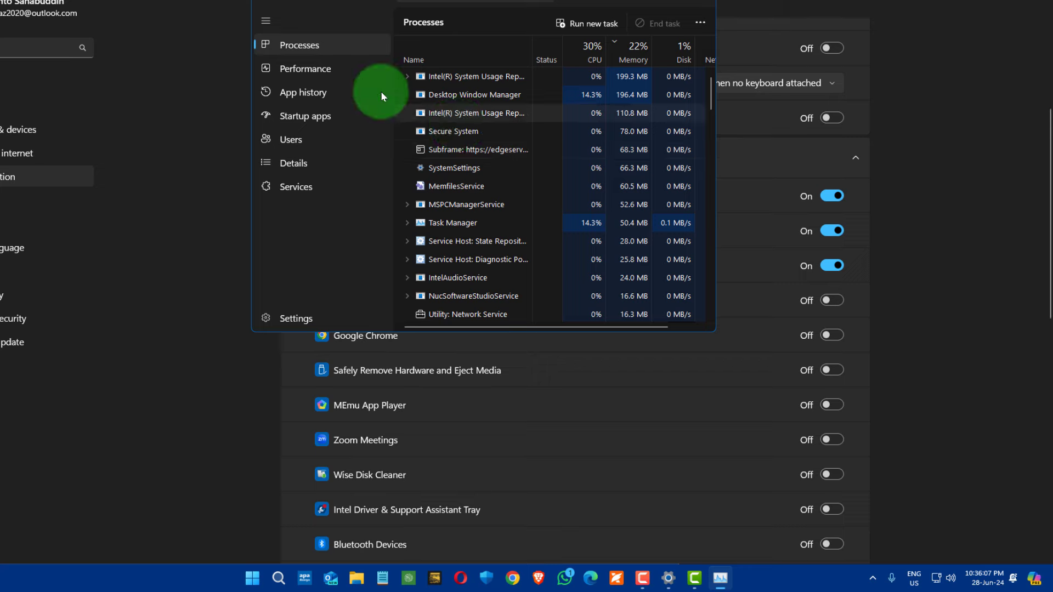
- Review the startup apps in Task Manager down to OneDrive and move the window aside to reveal the tray icon settings
click(299, 117)
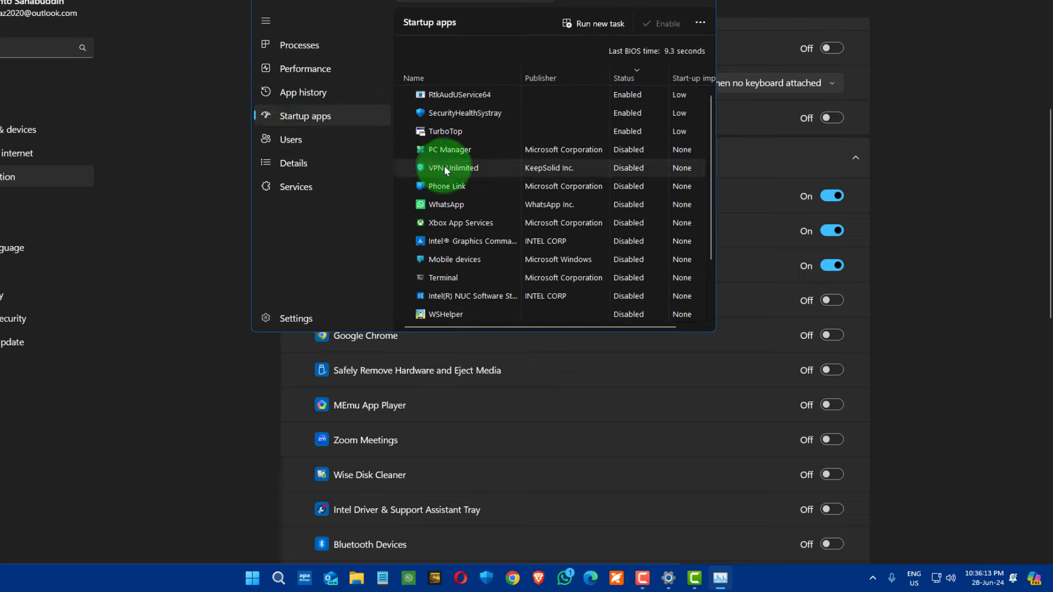
scroll(453, 190, down, 1)
scroll(453, 190, down, 1)
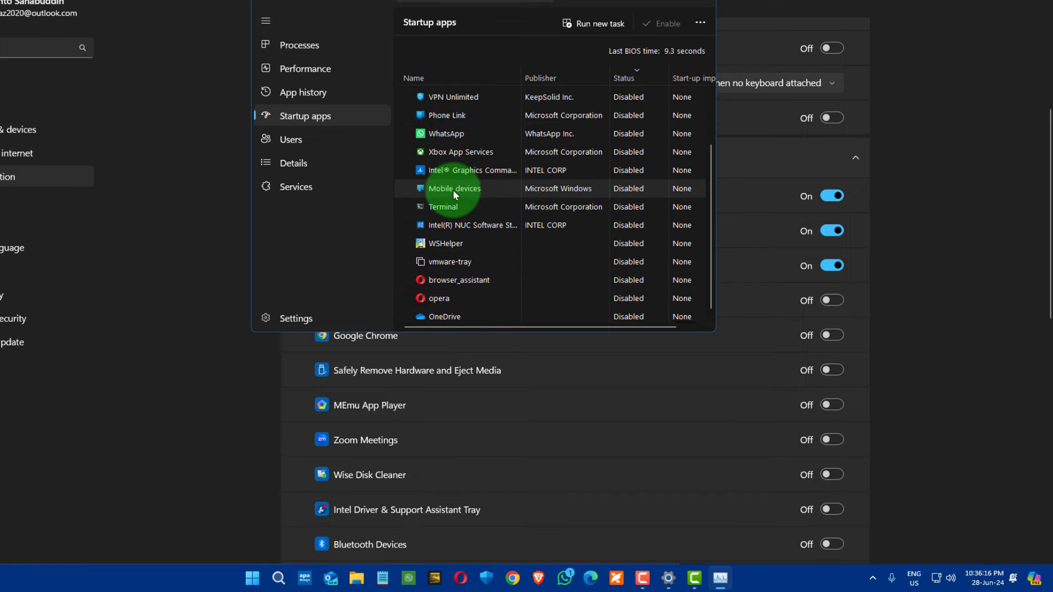
click(461, 311)
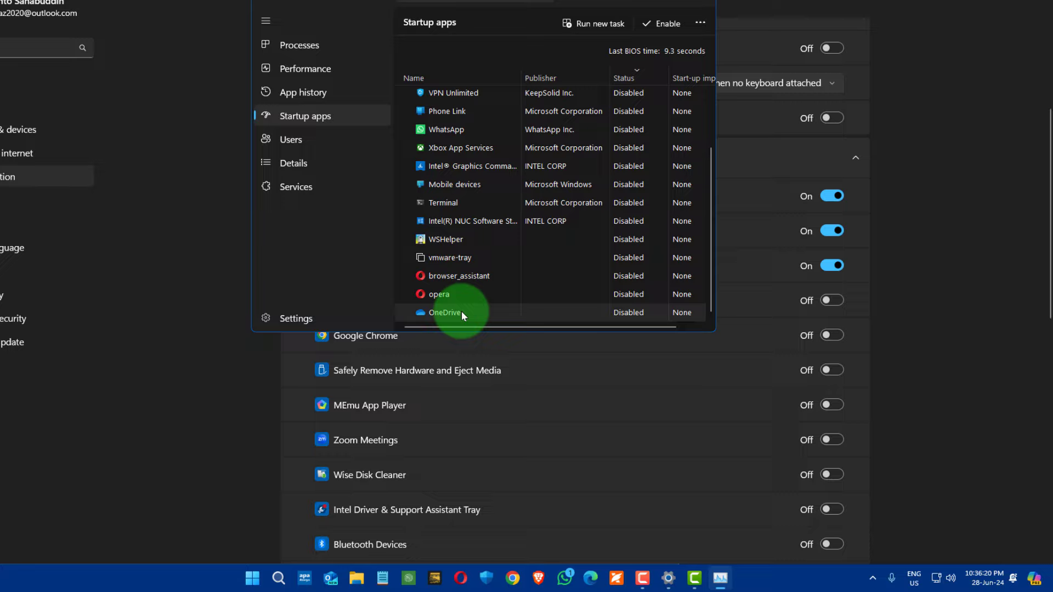
click(1024, 312)
drag(595, 7, 375, 14)
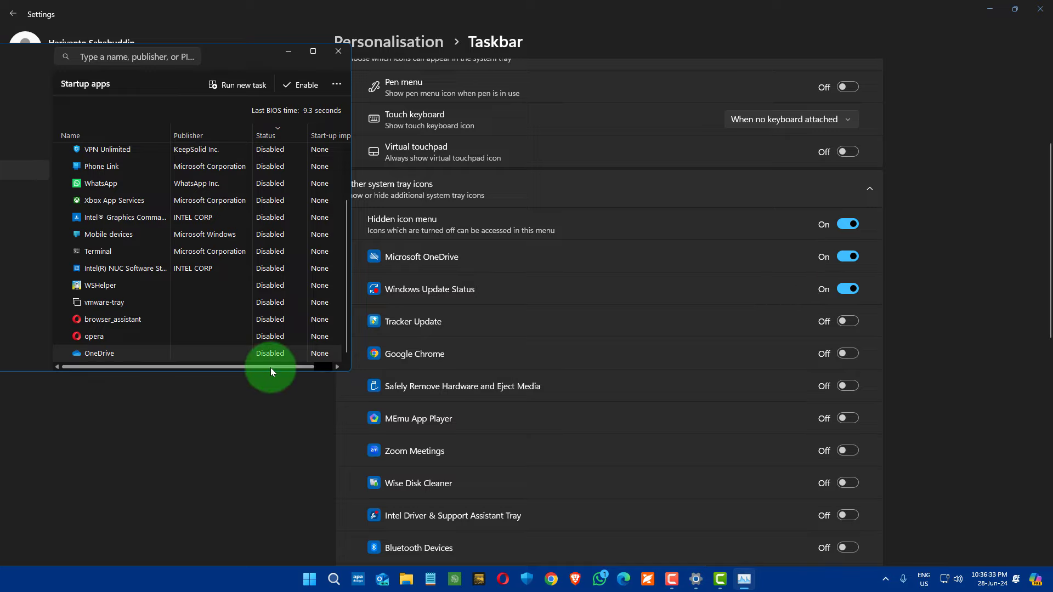
- Examine the icons in the taskbar's hidden icon menu against the Other system tray icons list
click(885, 579)
click(885, 579)
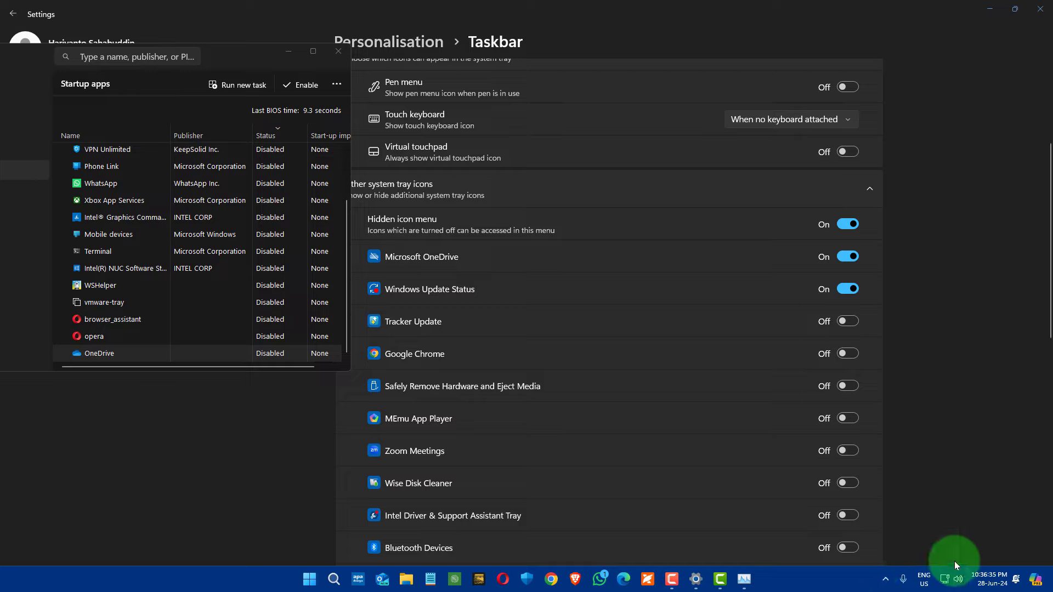
click(884, 578)
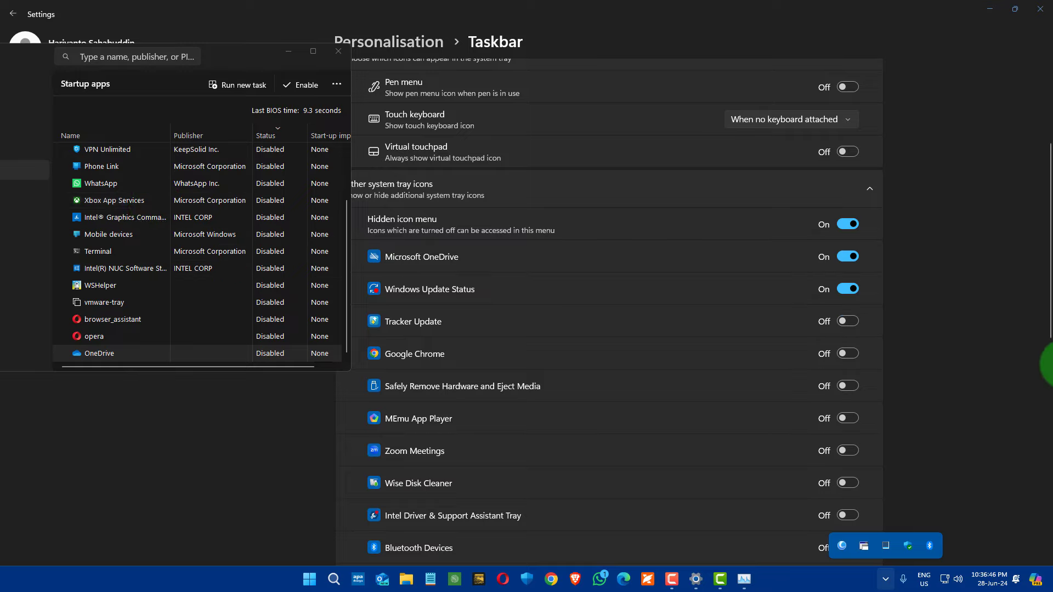
click(1033, 361)
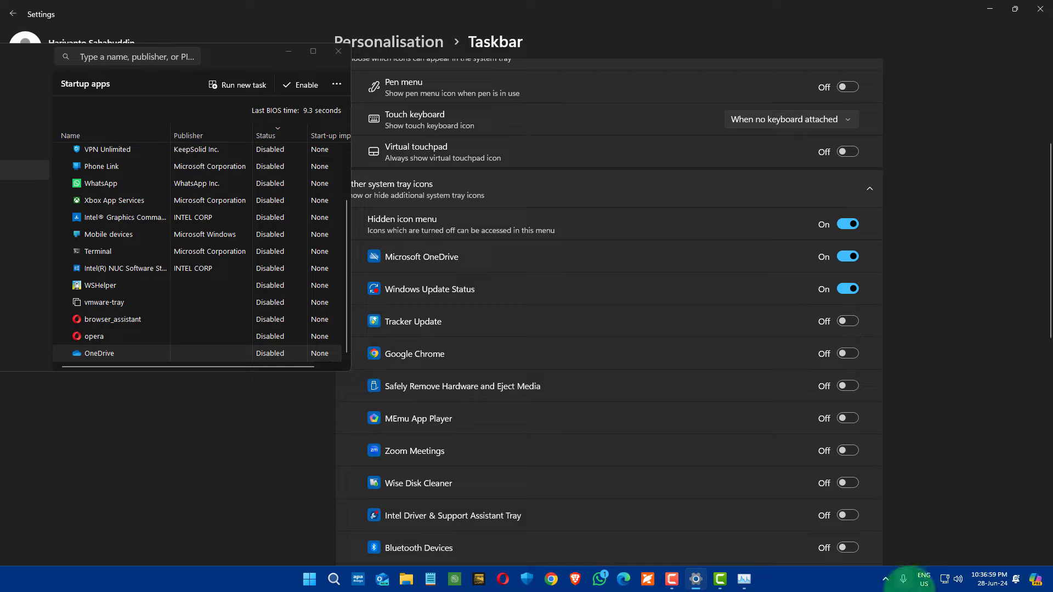
click(885, 579)
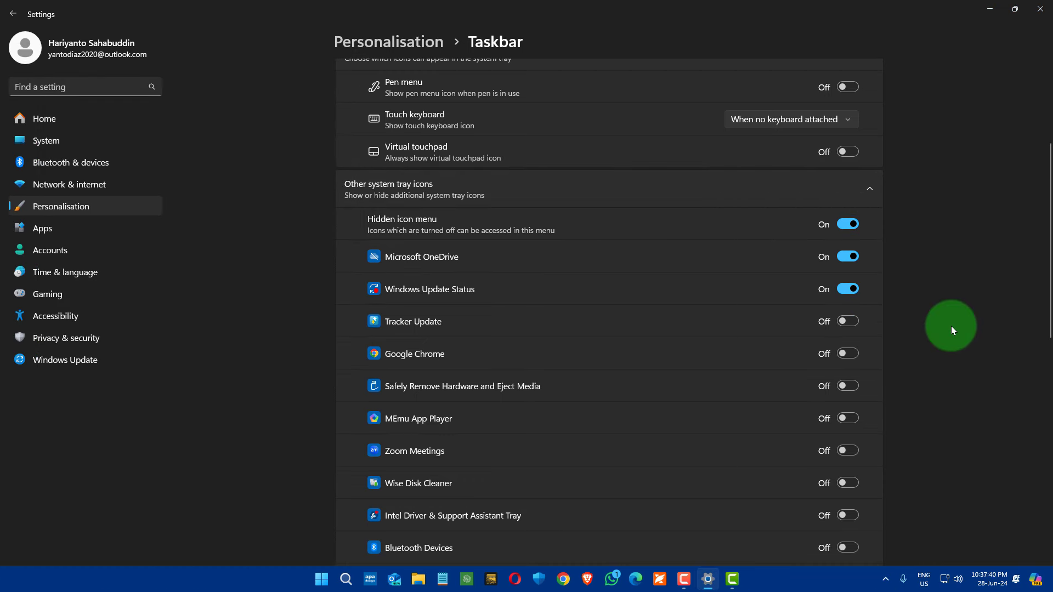
- Collapse Other system tray icons and expand Taskbar behaviours to show all its options
click(870, 189)
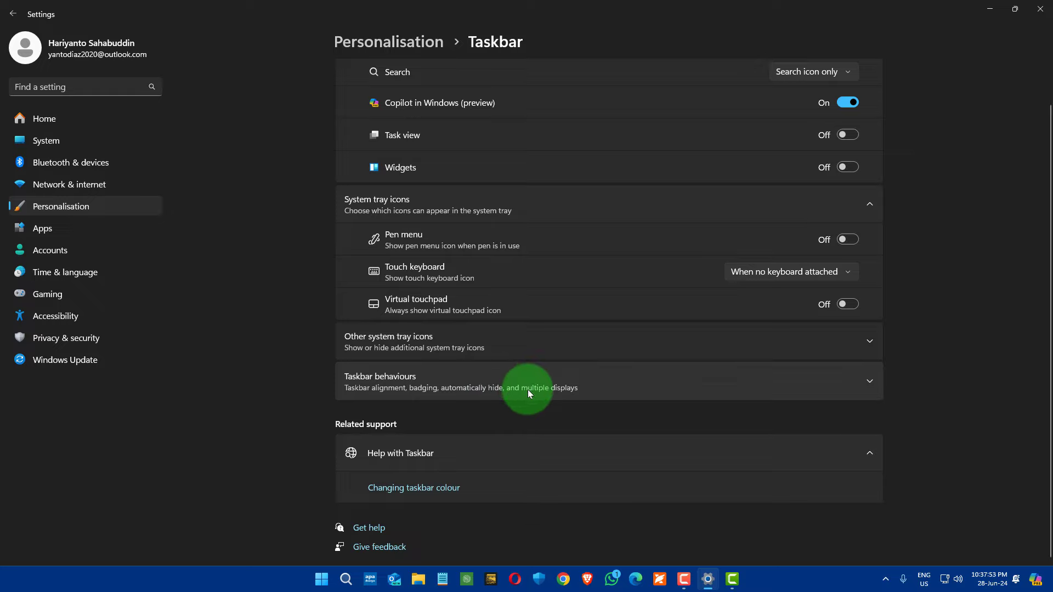
click(869, 383)
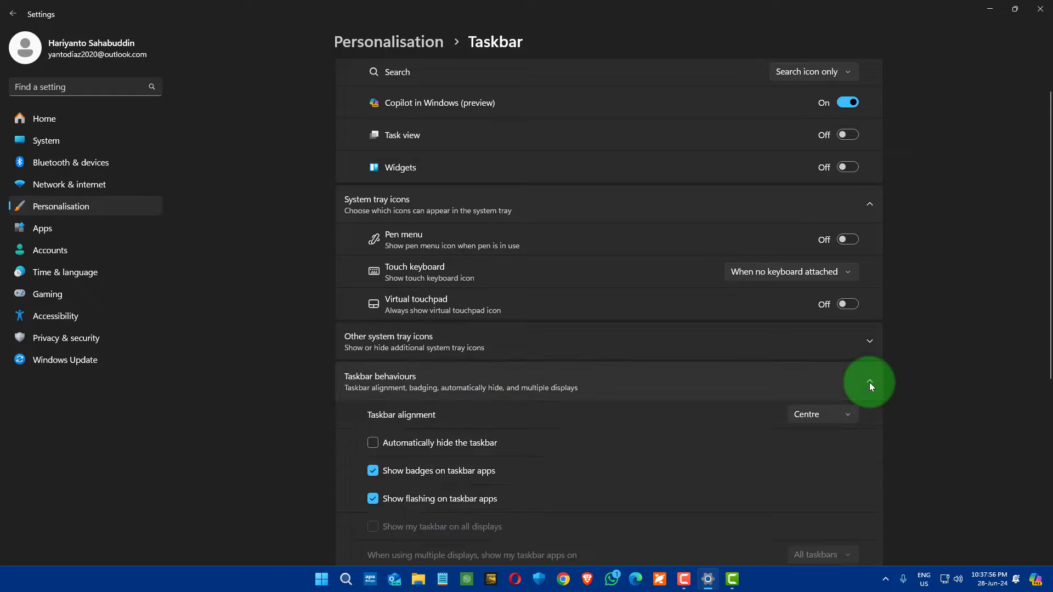
scroll(870, 382, down, 5)
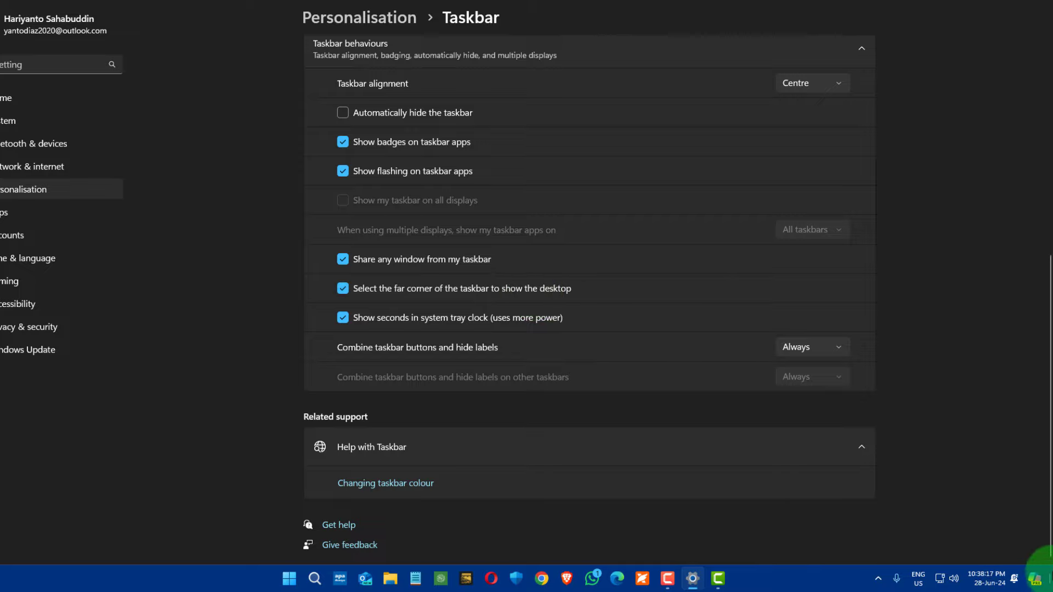
- Show the desktop from the far corner of the taskbar, open File Explorer, and show the desktop again the same way
click(1049, 576)
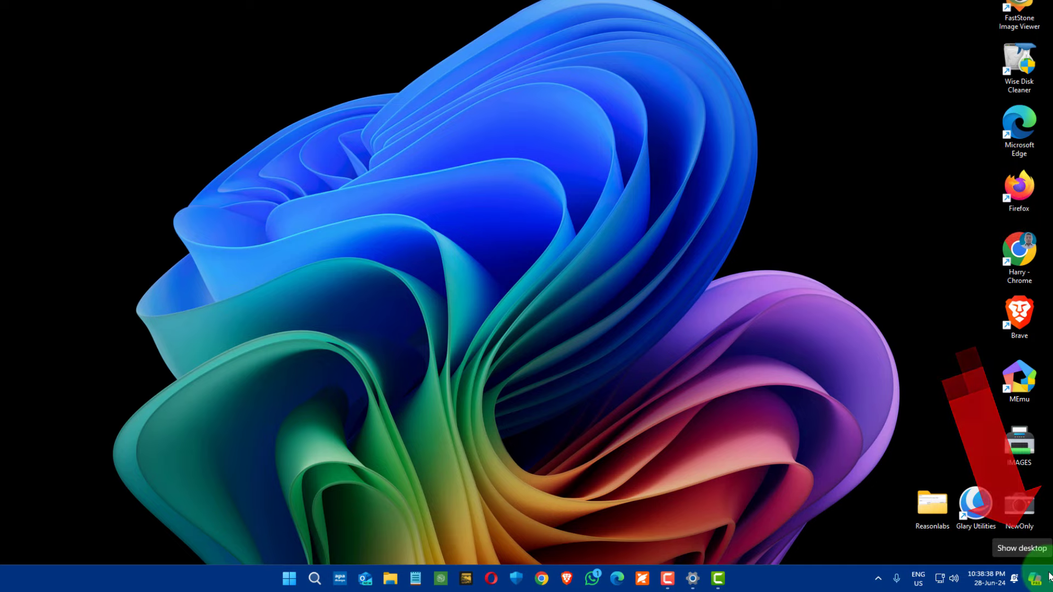
click(388, 578)
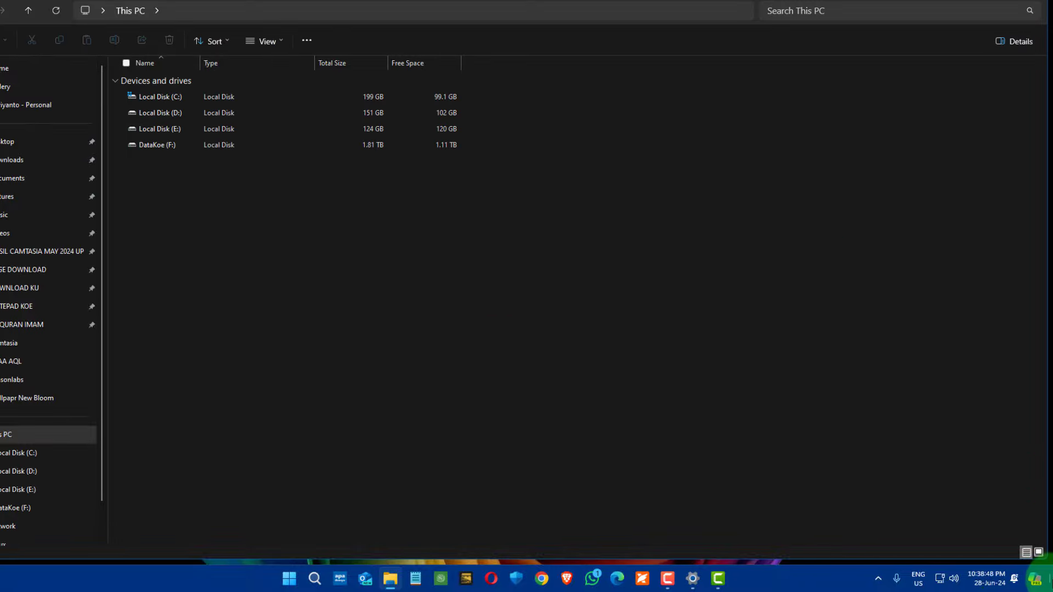
click(1048, 578)
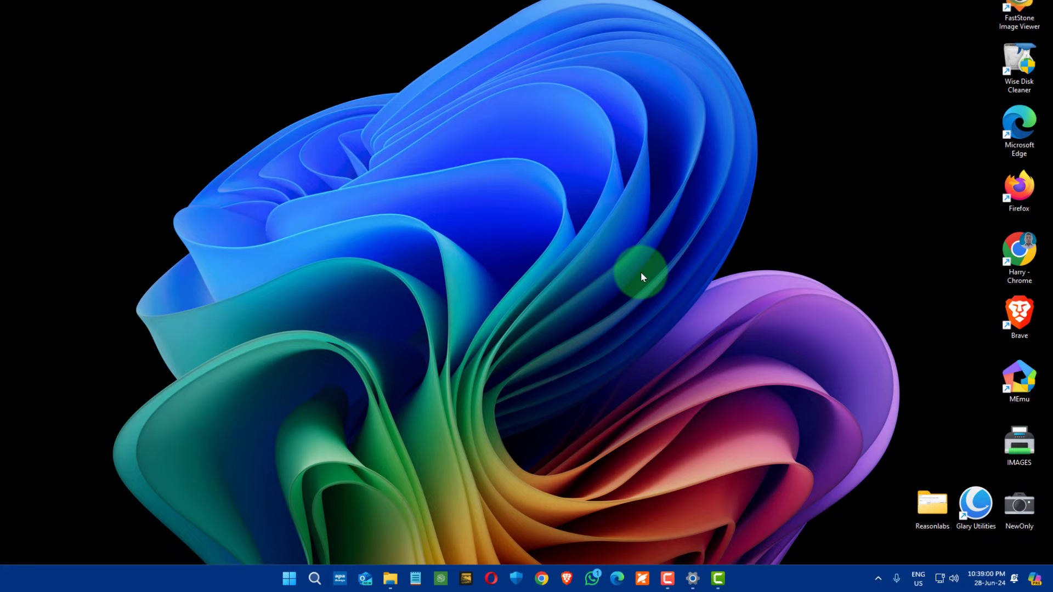
- Disable selecting the far corner of the taskbar to show the desktop, minimise Settings and restore File Explorer to test the corner
mouse_move(693, 578)
click(692, 513)
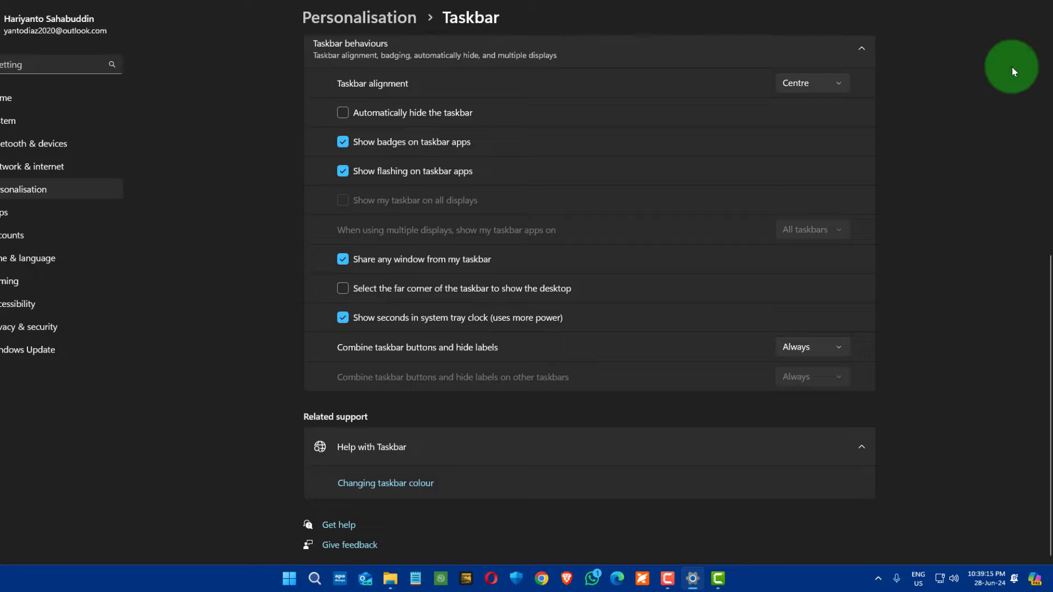
click(995, 1)
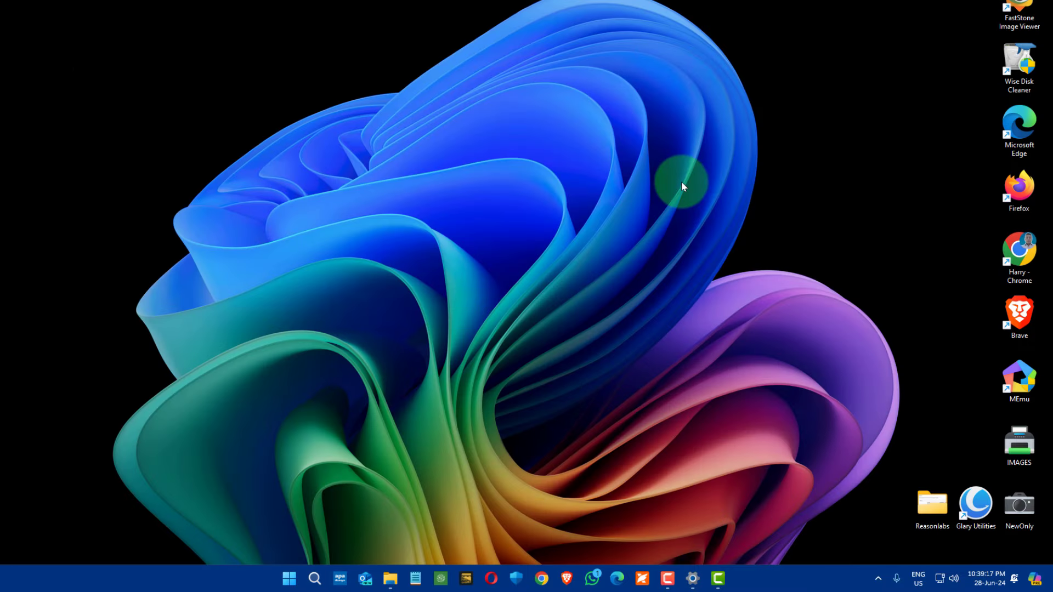
click(390, 580)
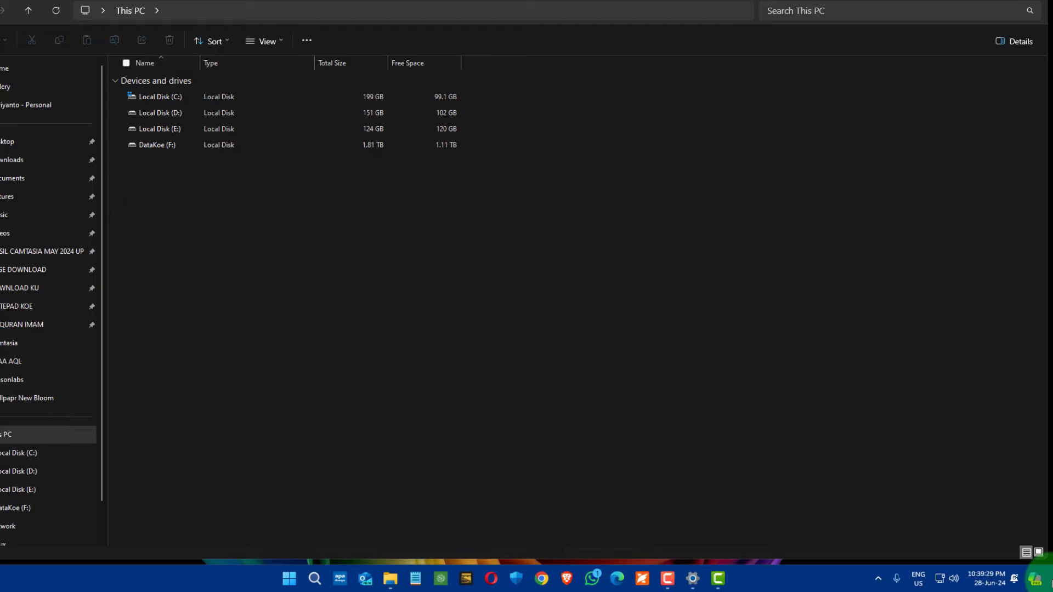
- Enable selecting the far corner of the taskbar to show the desktop and test it repeatedly with File Explorer open
click(692, 579)
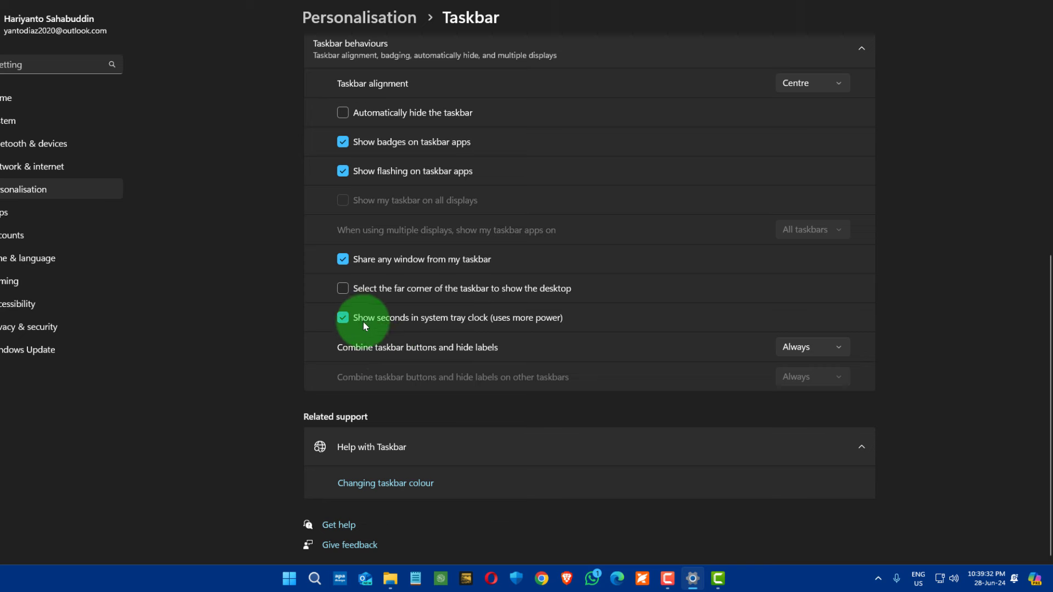
click(343, 289)
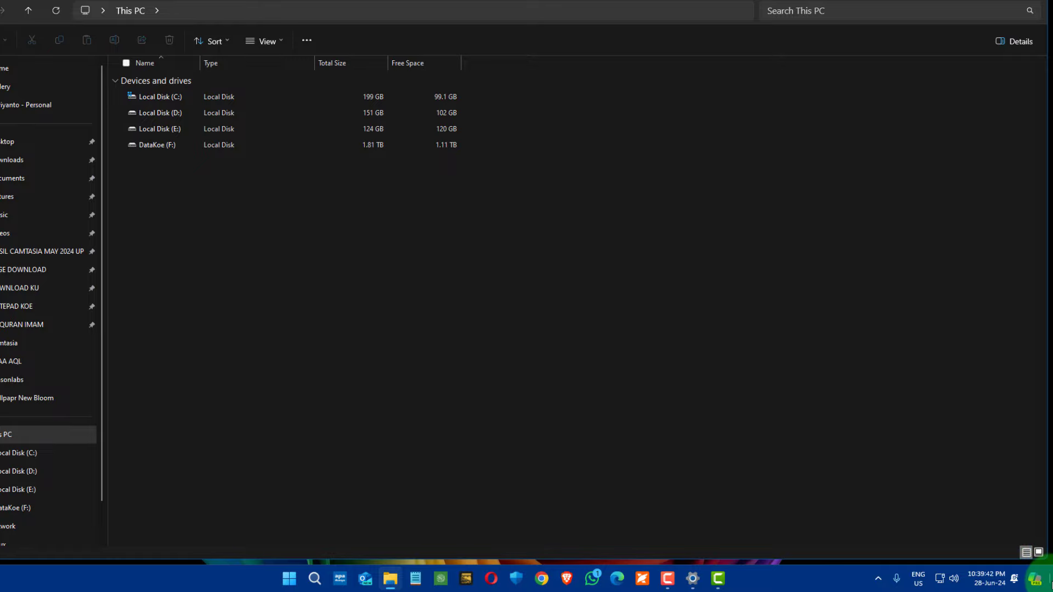
click(1049, 584)
click(1049, 584)
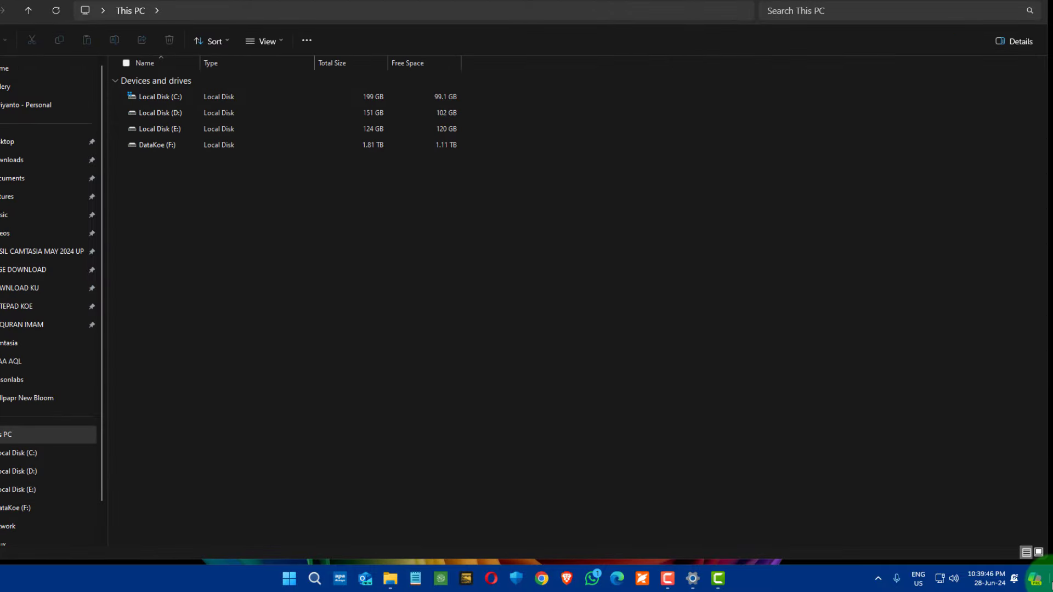
click(1049, 582)
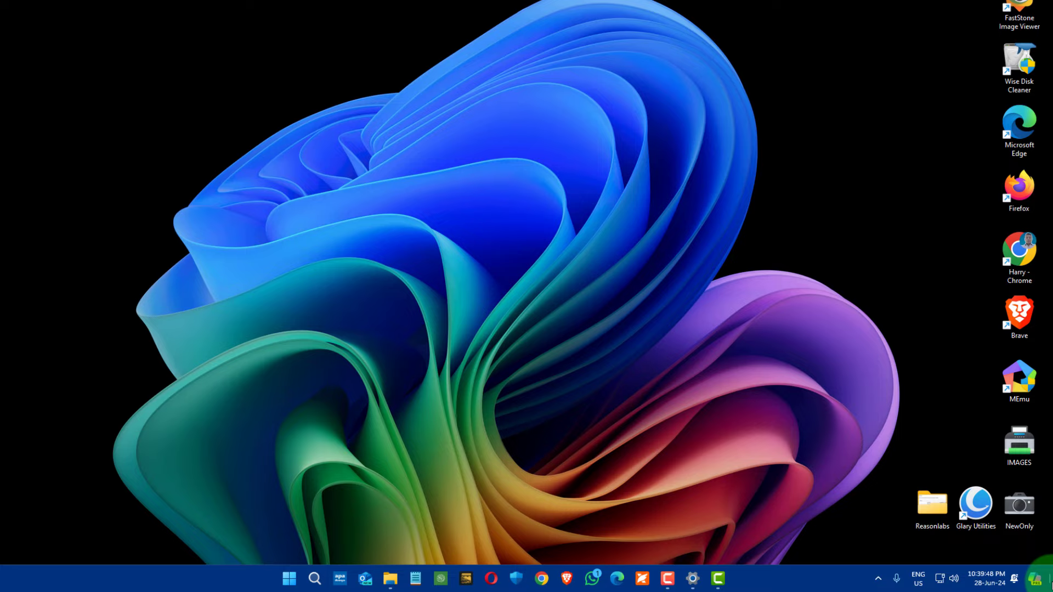
click(1049, 582)
click(1048, 582)
click(1049, 582)
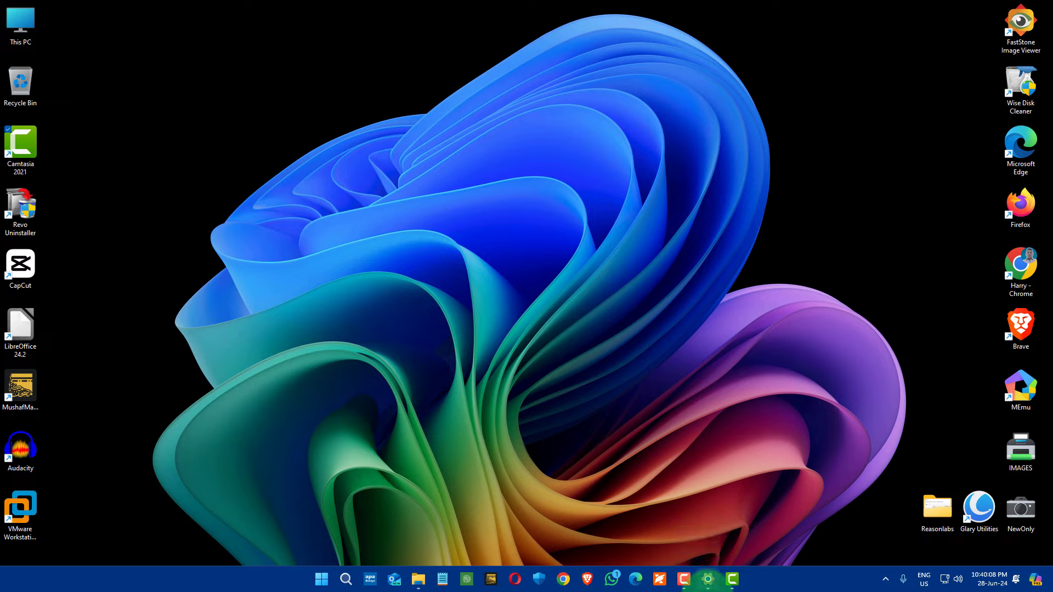
- Restore Settings and switch the seconds in the system tray clock off and back on
click(707, 578)
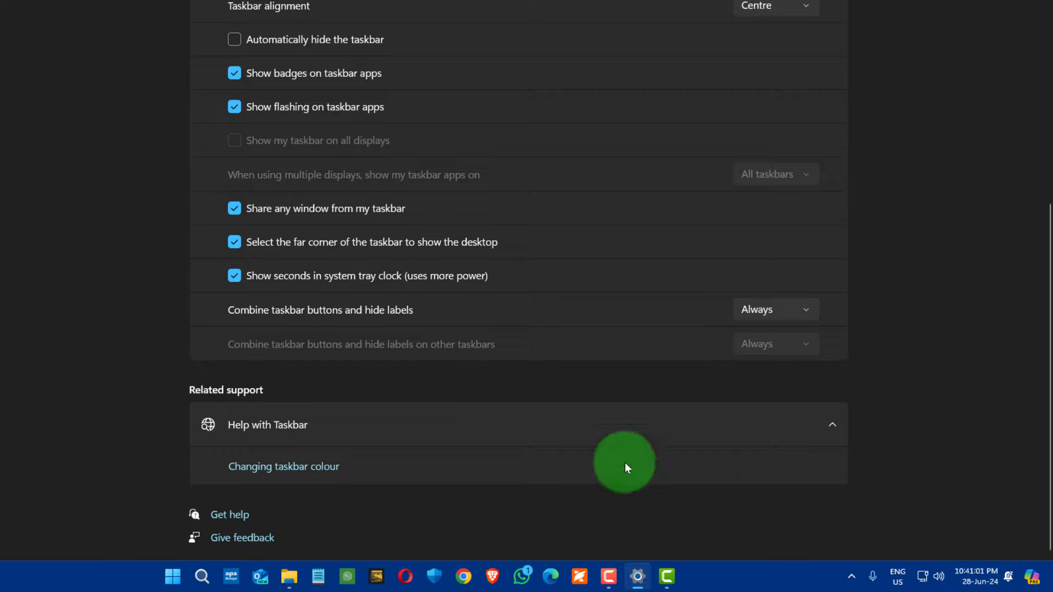
click(232, 276)
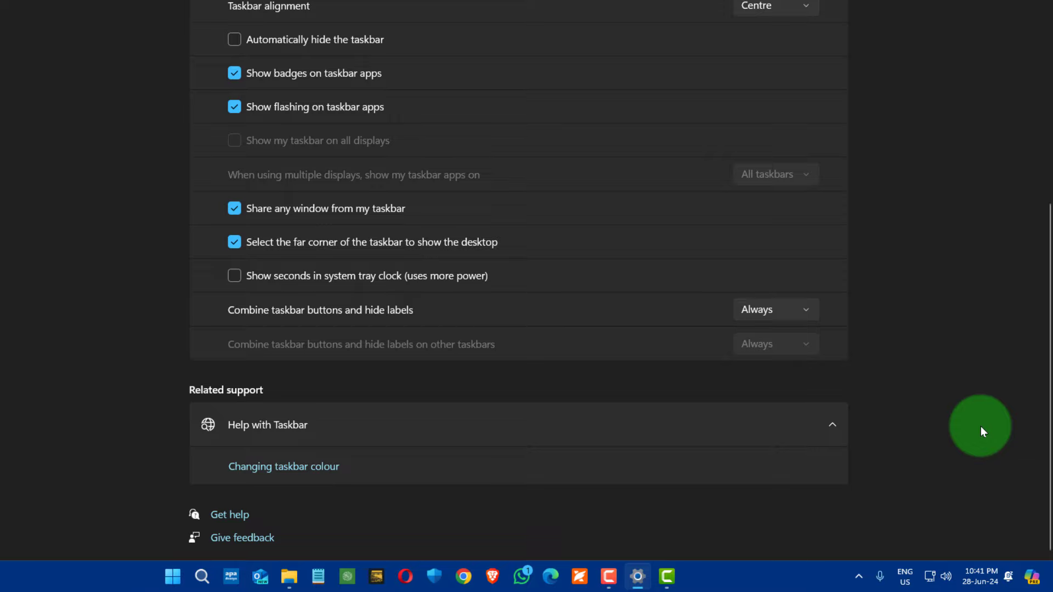
click(235, 277)
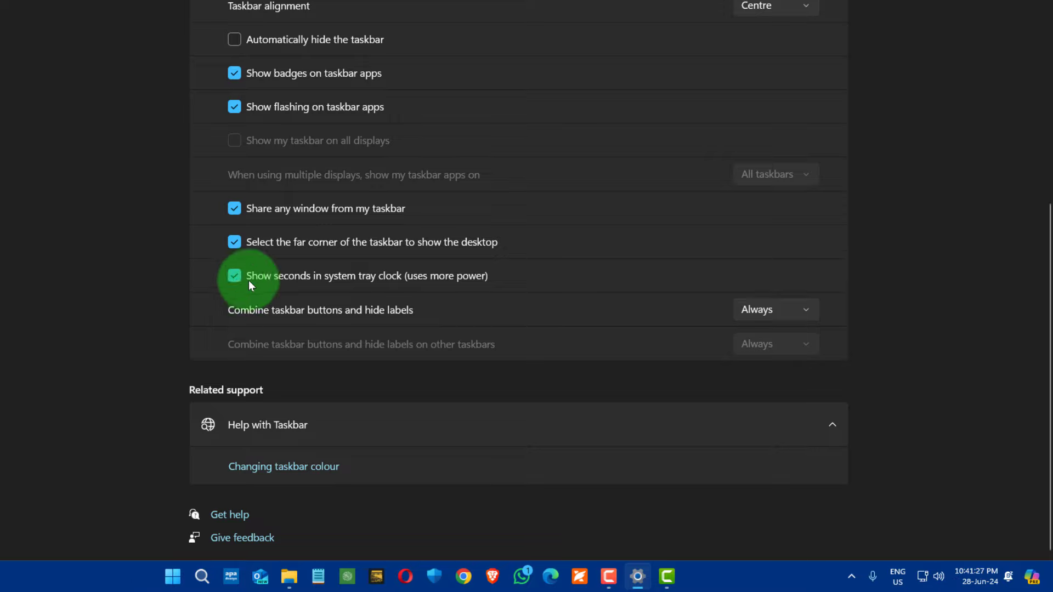